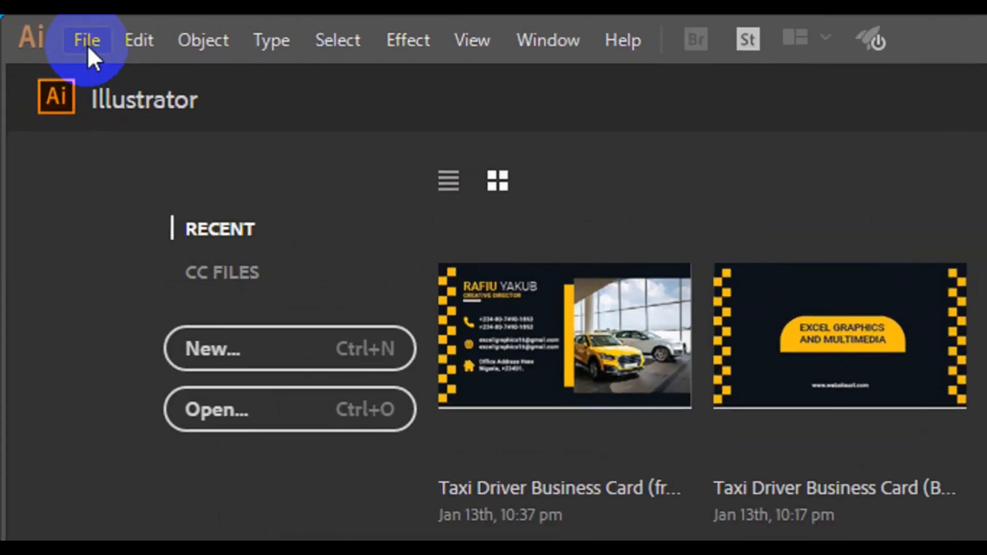
Start a new document and show the blank presets for print.
click(44, 28)
click(143, 77)
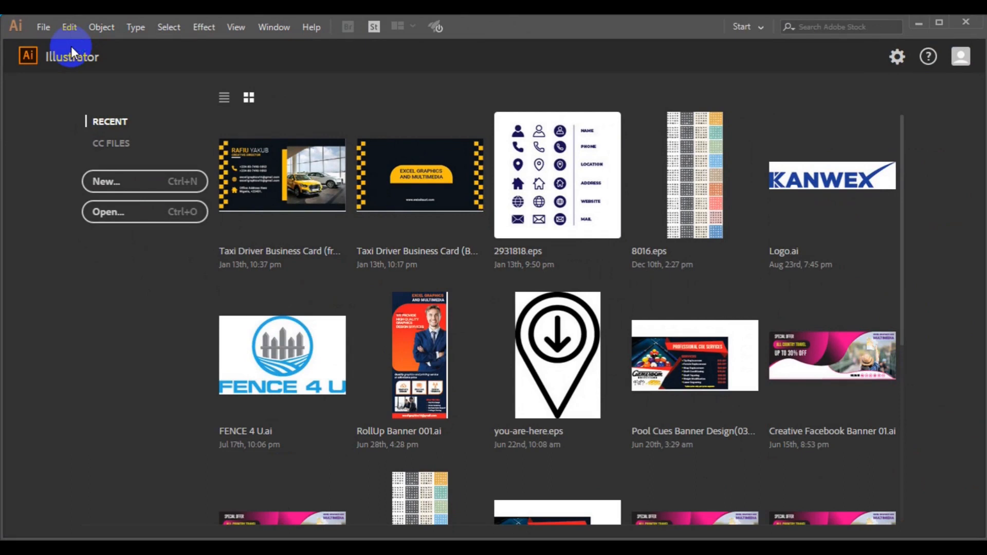
key(ctrl+n)
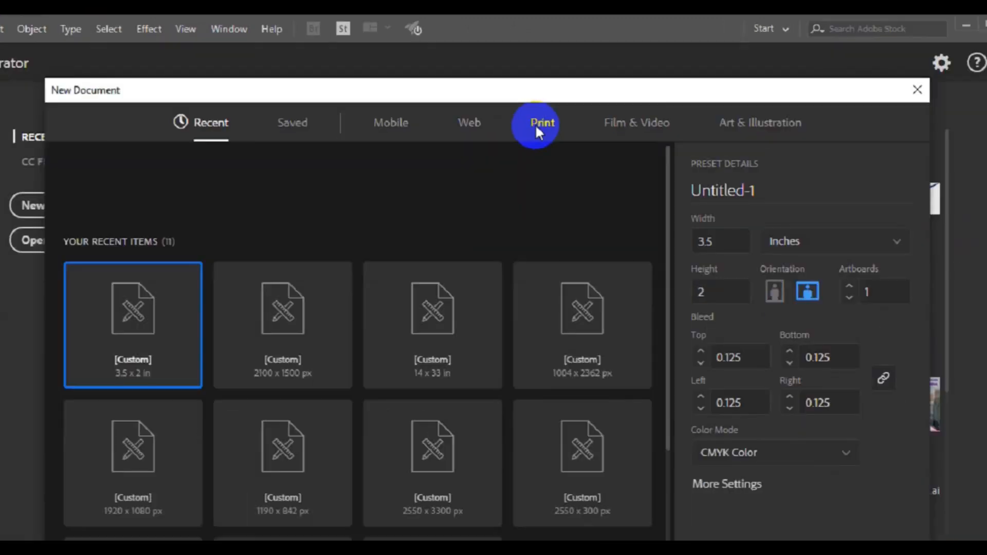
click(549, 111)
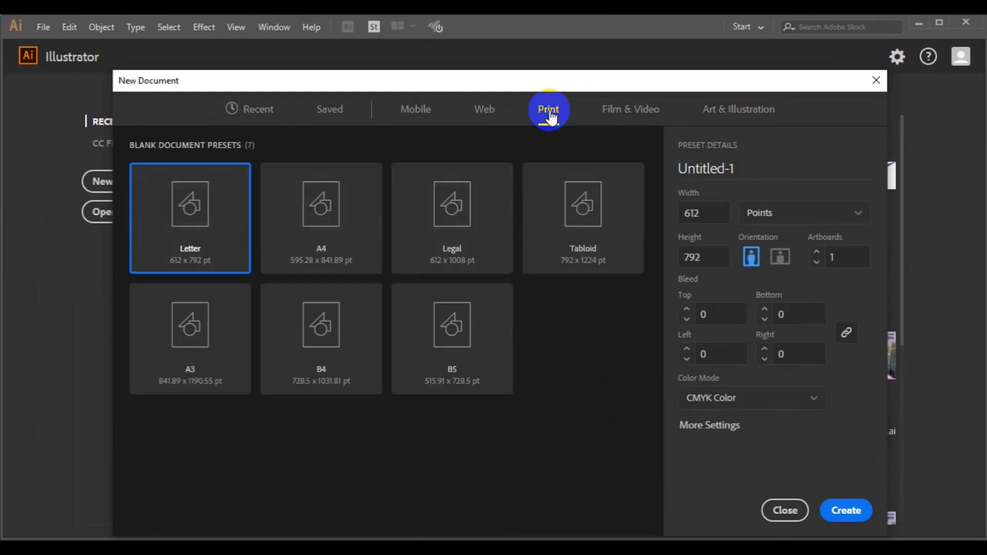
click(197, 241)
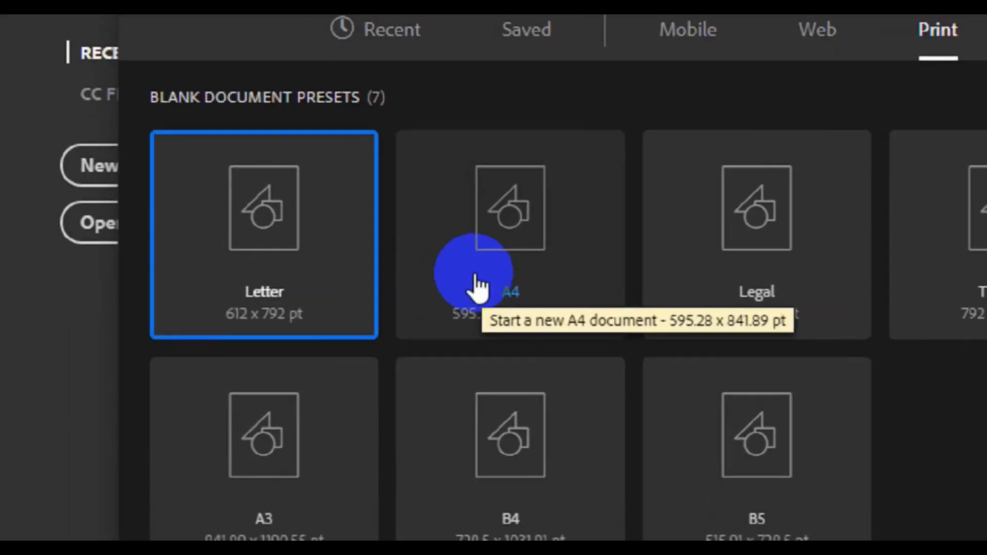
click(479, 288)
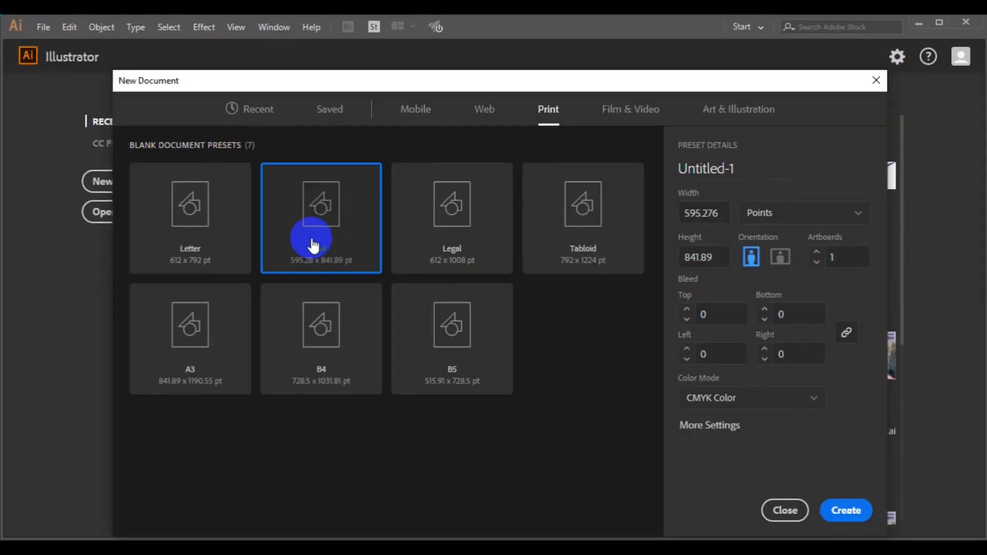
click(835, 219)
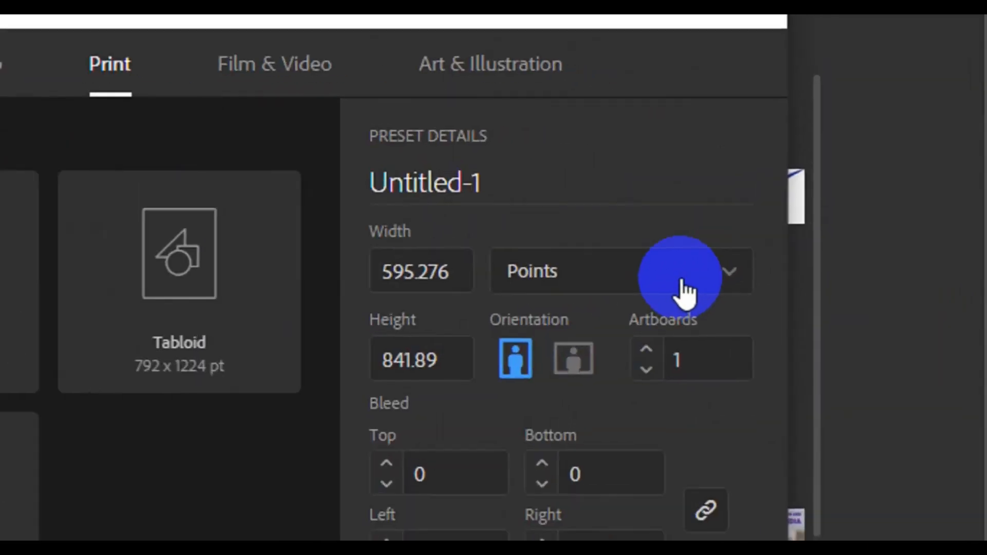
click(837, 221)
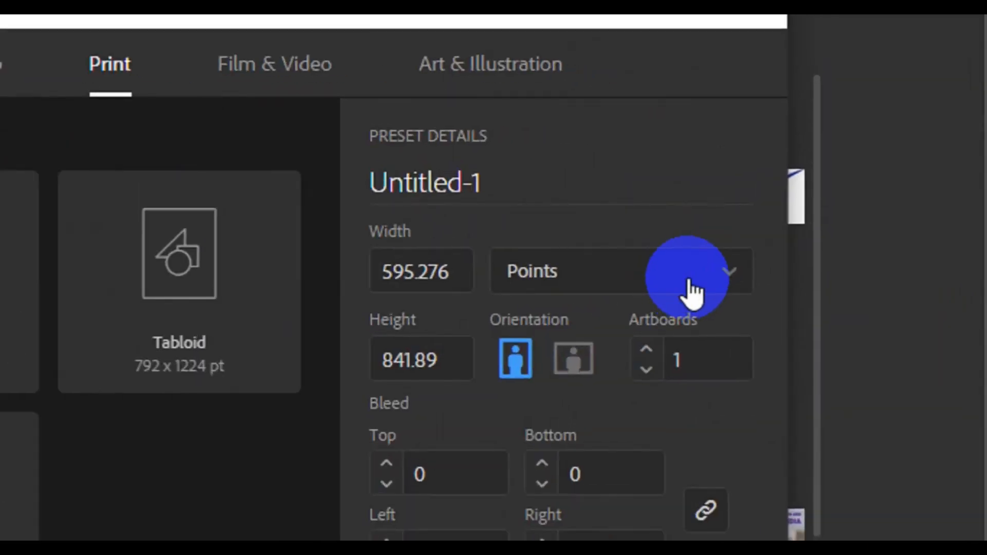
click(694, 292)
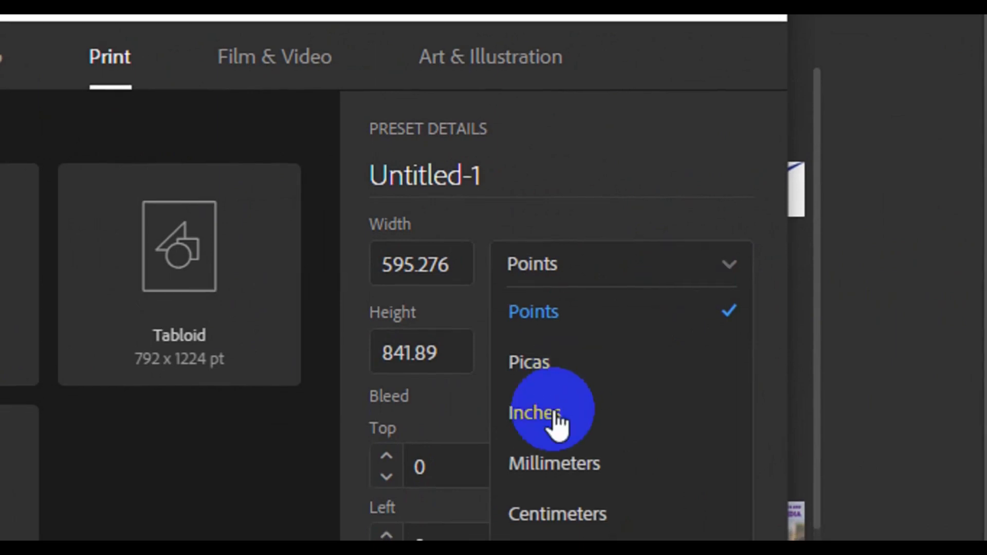
click(554, 414)
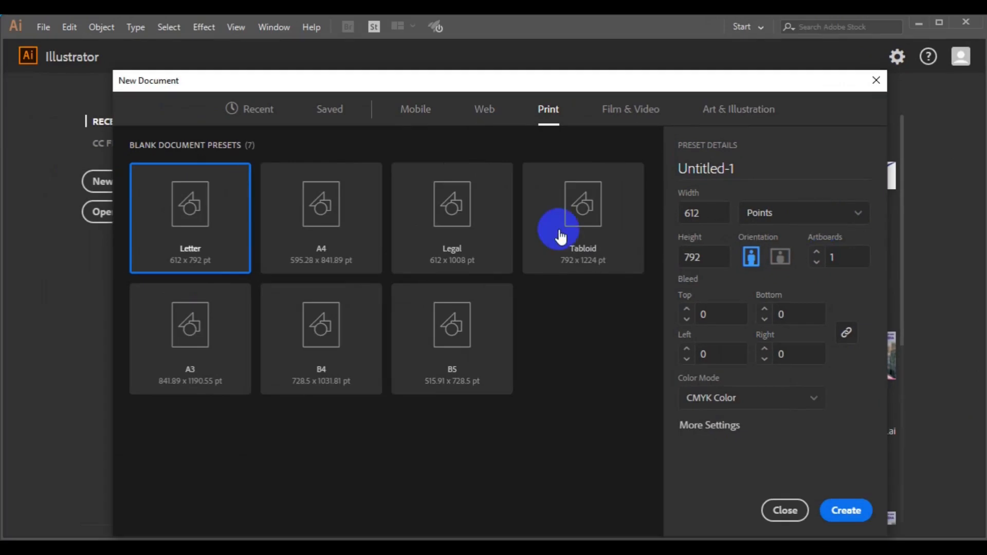
Choose the A4 preset for the new document, with units in inches and landscape orientation.
click(338, 250)
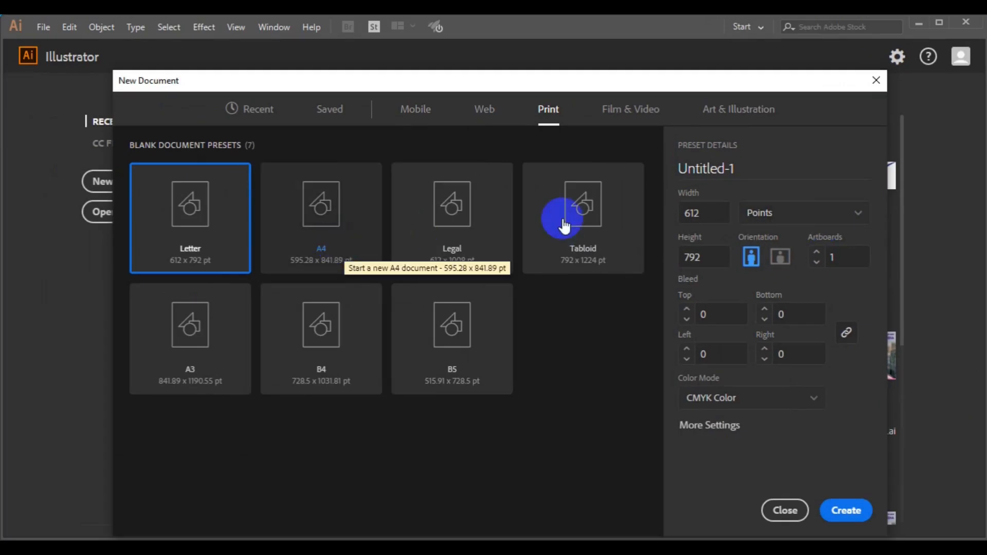
click(781, 215)
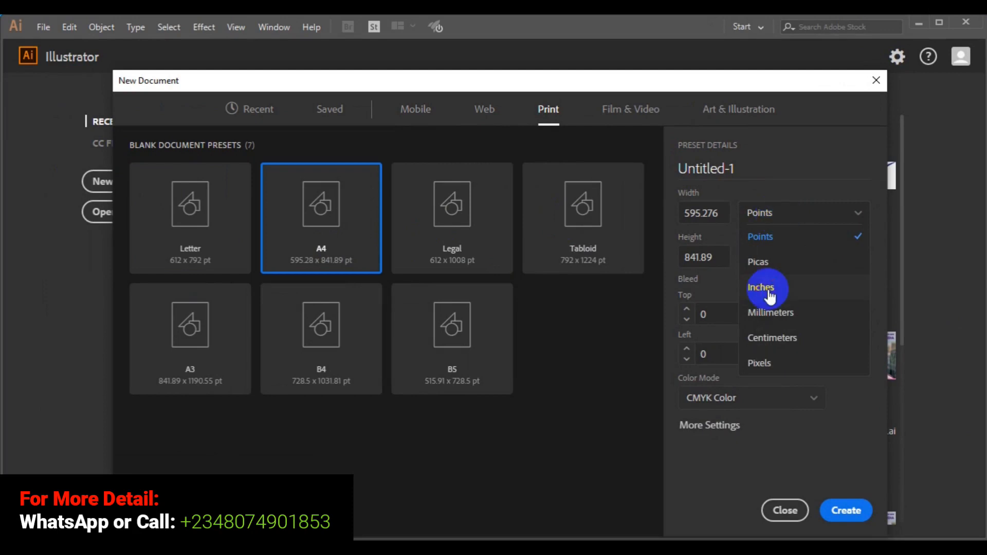
click(767, 289)
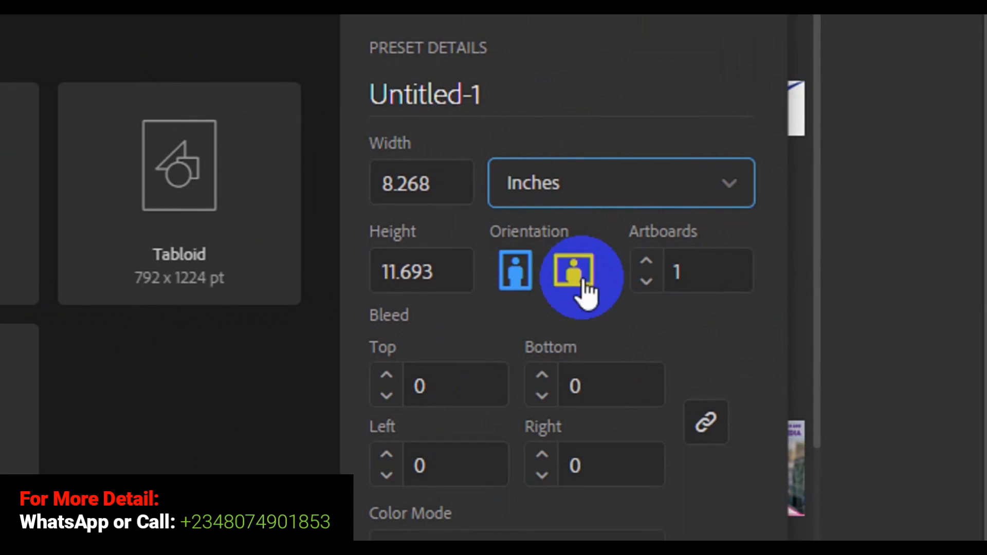
click(586, 293)
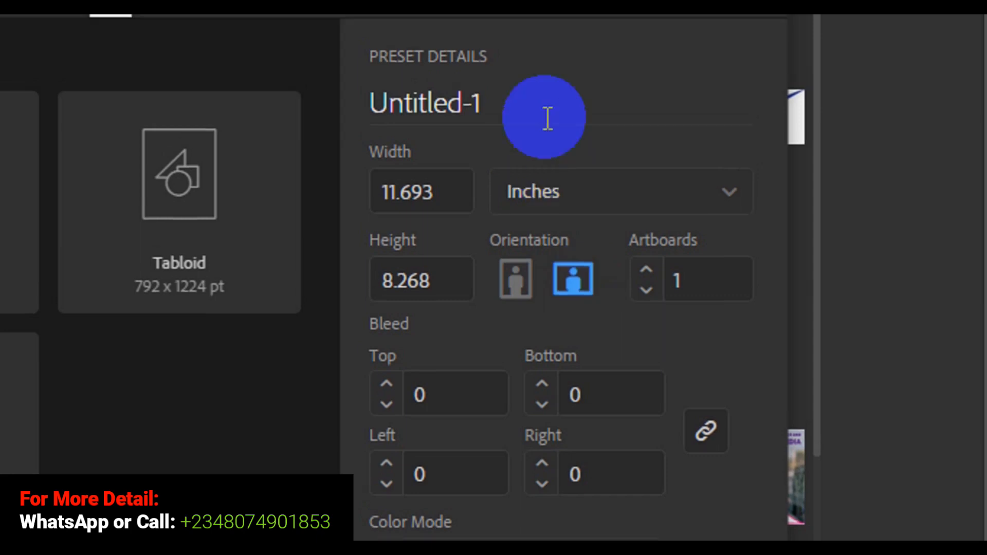
Name the new document "Trifold Brochure Design" and create it.
click(542, 141)
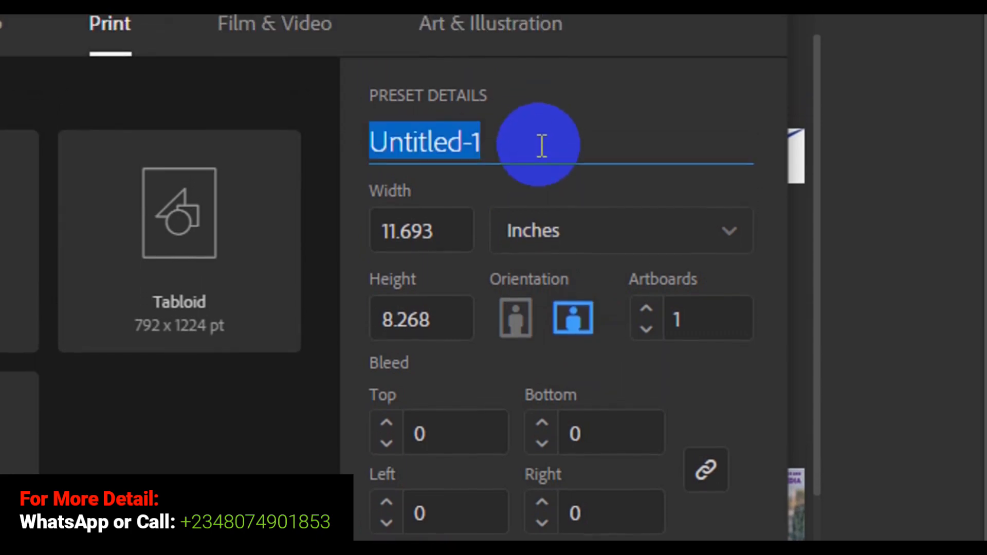
text(Tr)
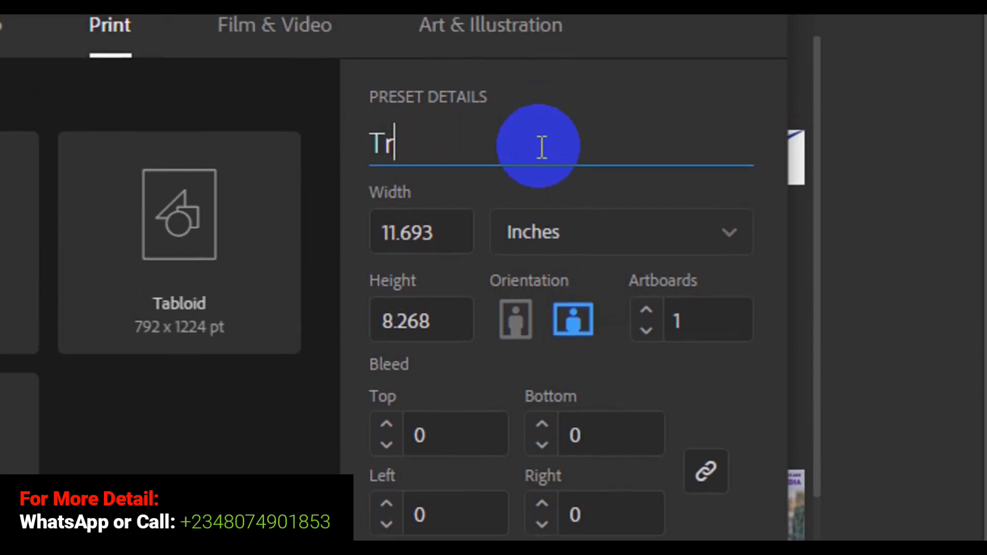
text(ifol)
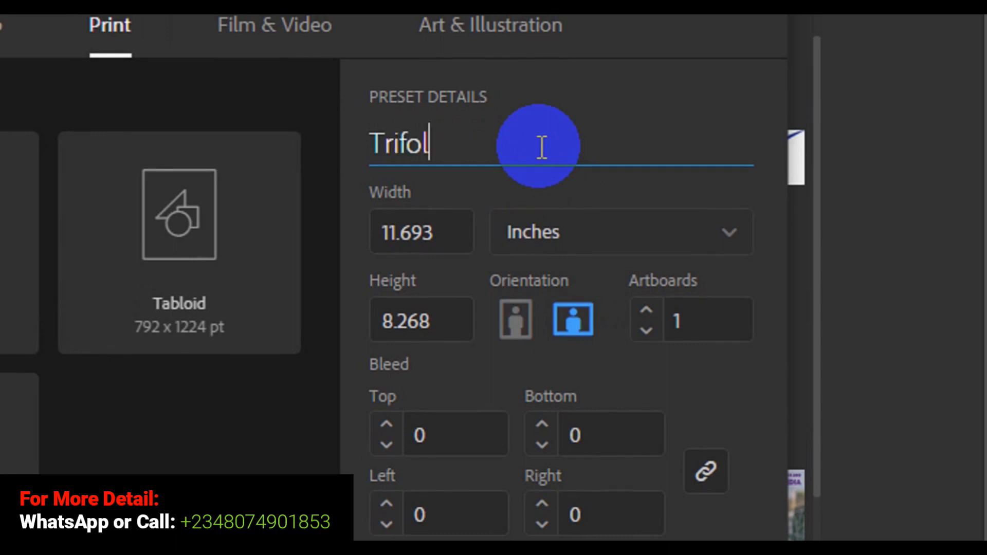
text(d Br)
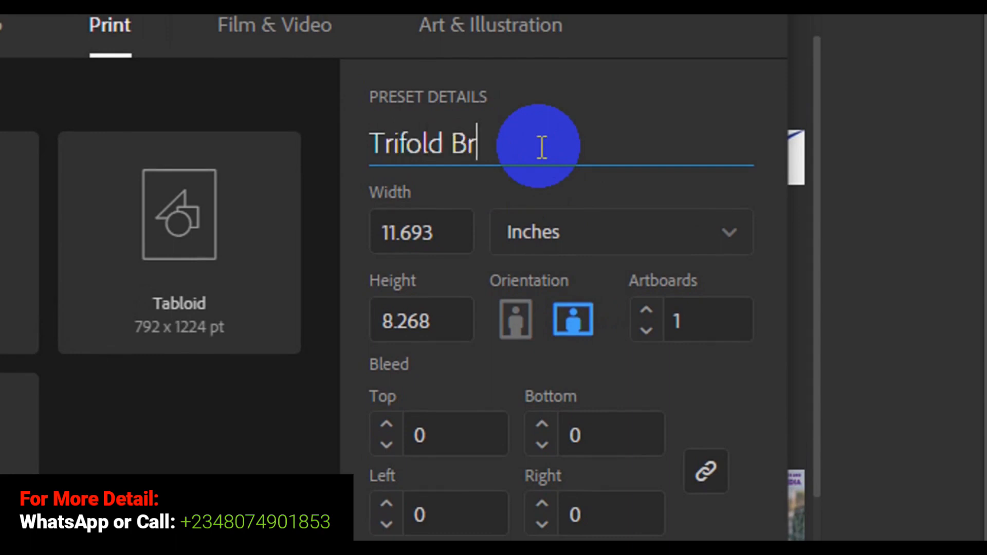
text(ochure )
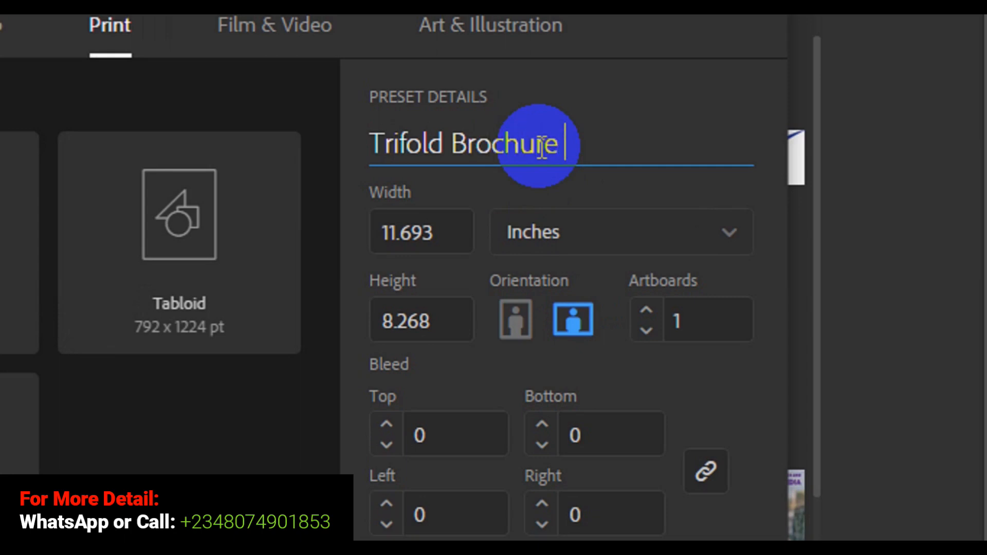
text(Design)
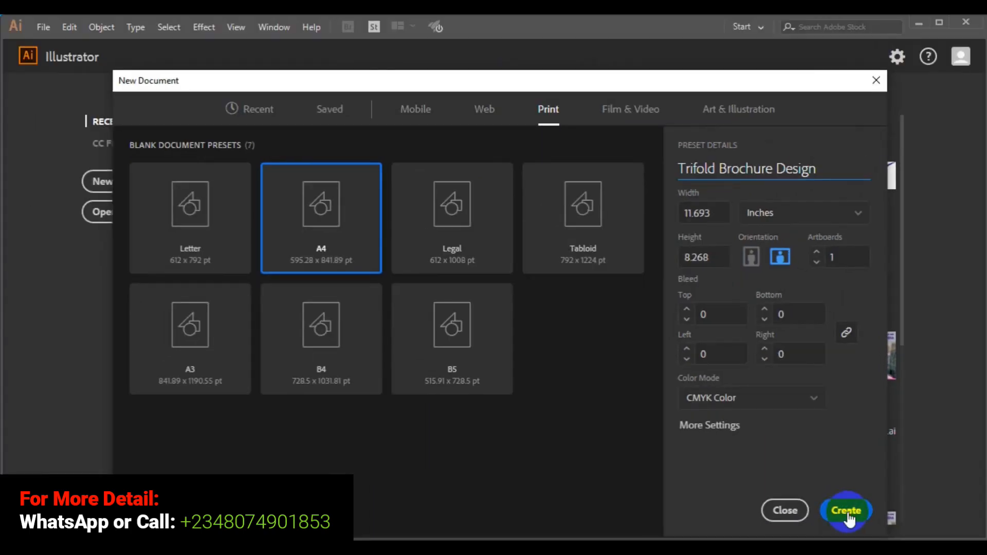
click(847, 514)
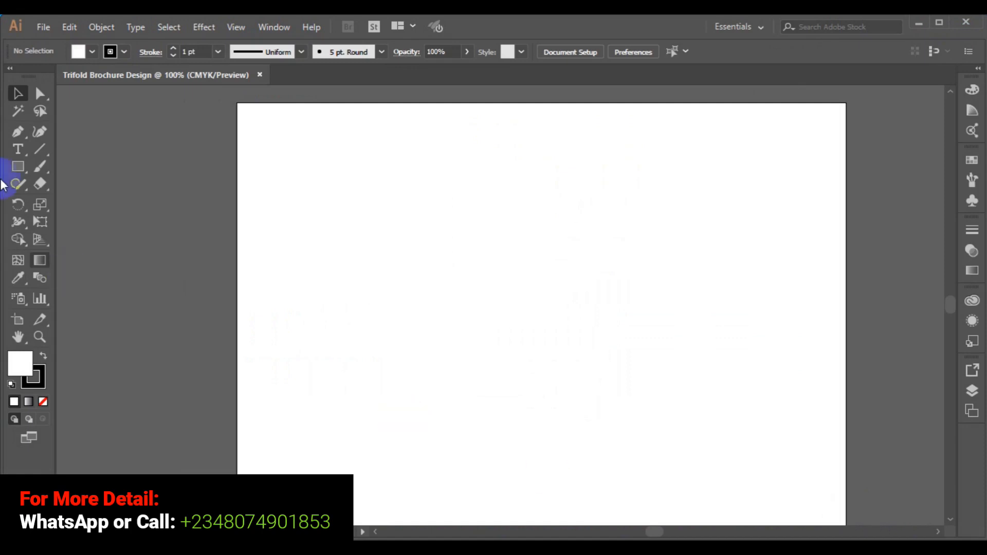
Draw a rectangle covering the whole artboard, about 11.69 by 8.27 in, from corner to corner.
click(18, 166)
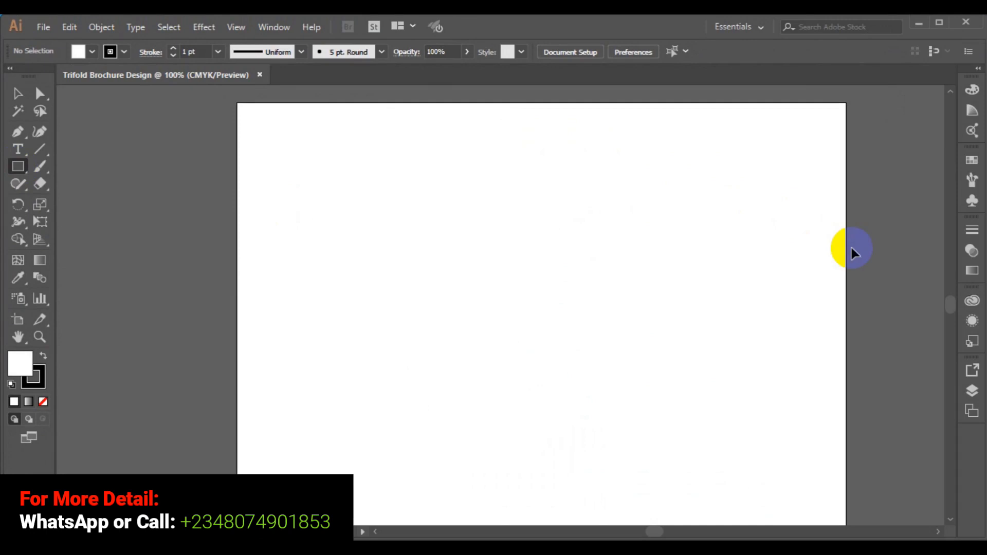
key(ctrl+minus)
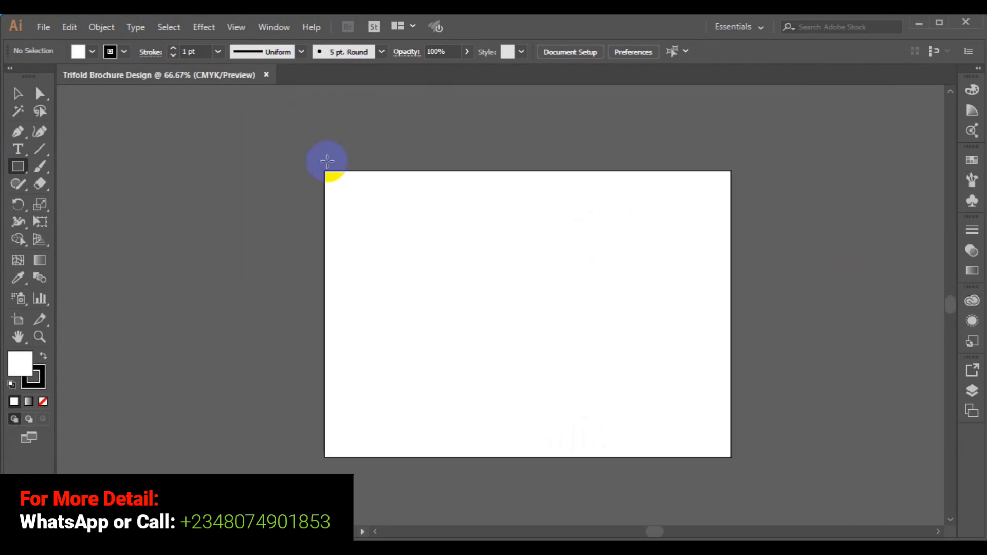
drag(325, 171, 527, 306)
drag(601, 347, 733, 457)
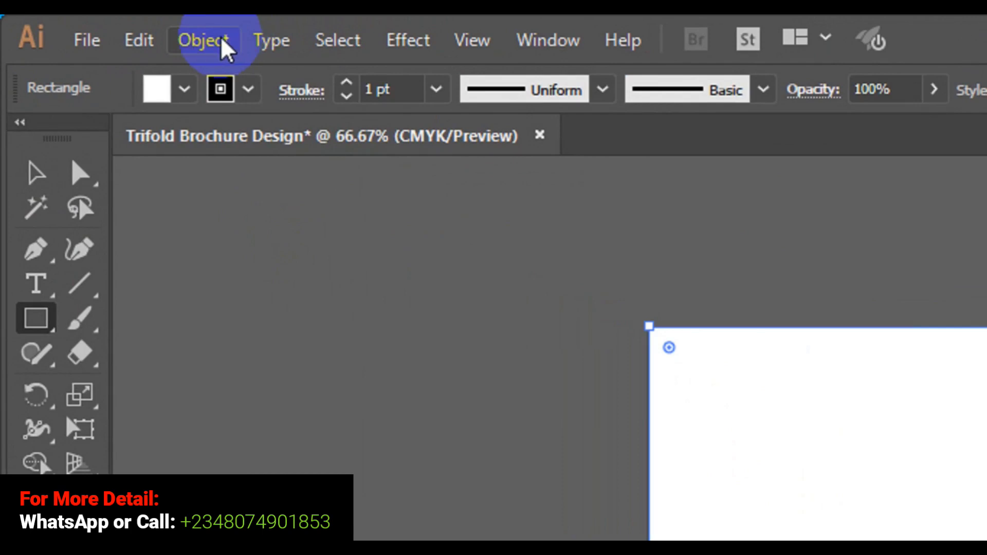
Split the artboard-sized rectangle into a grid of 3 columns with Split Into Grid, previewing the result.
click(223, 41)
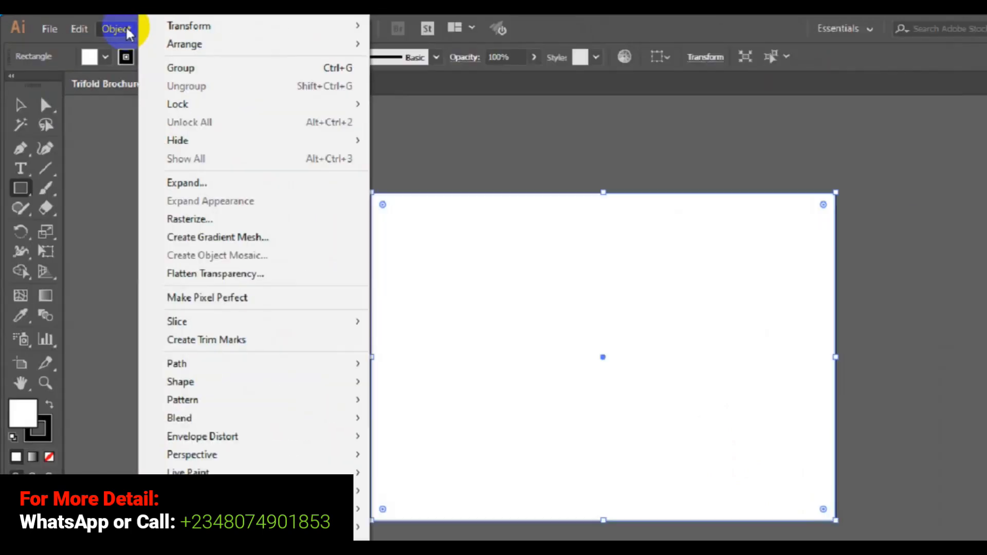
mouse_move(226, 367)
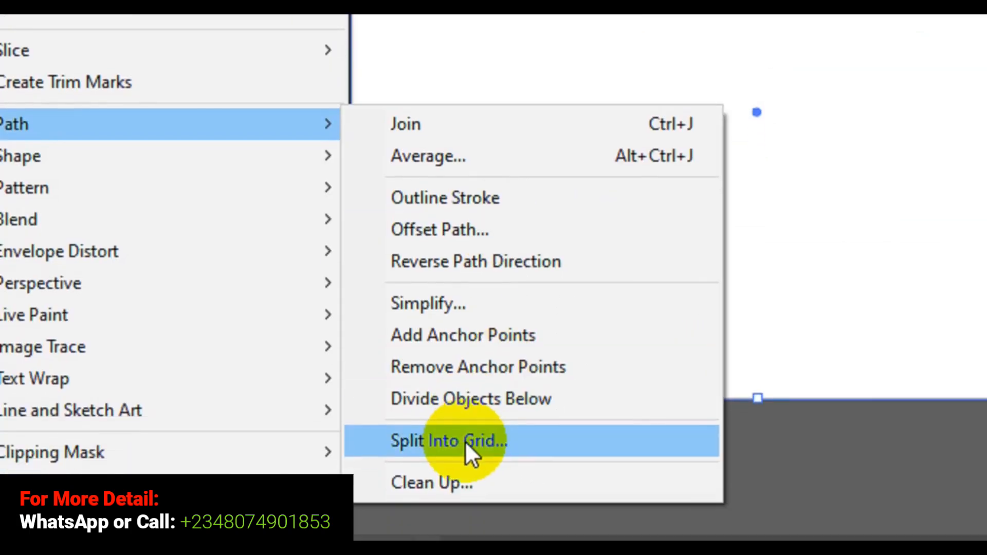
click(465, 433)
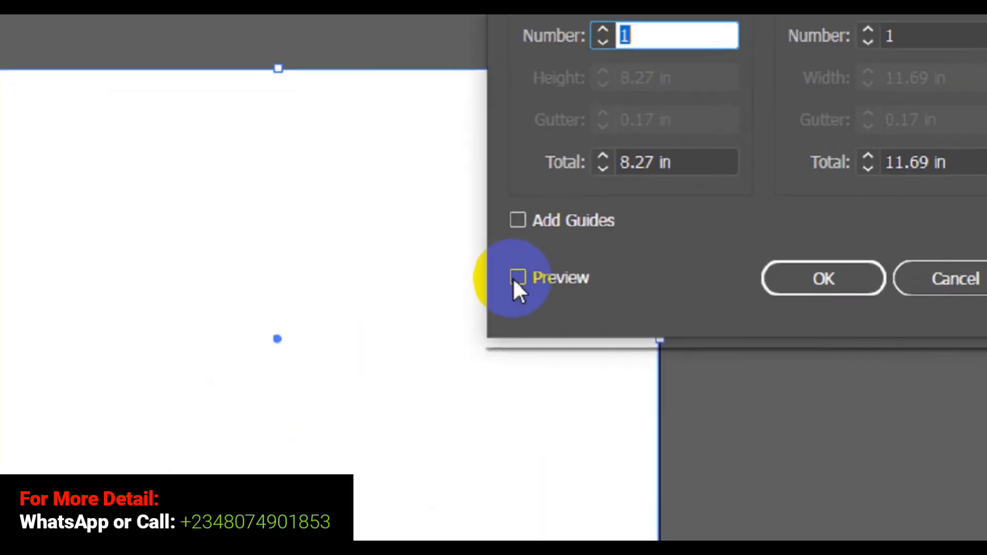
click(654, 282)
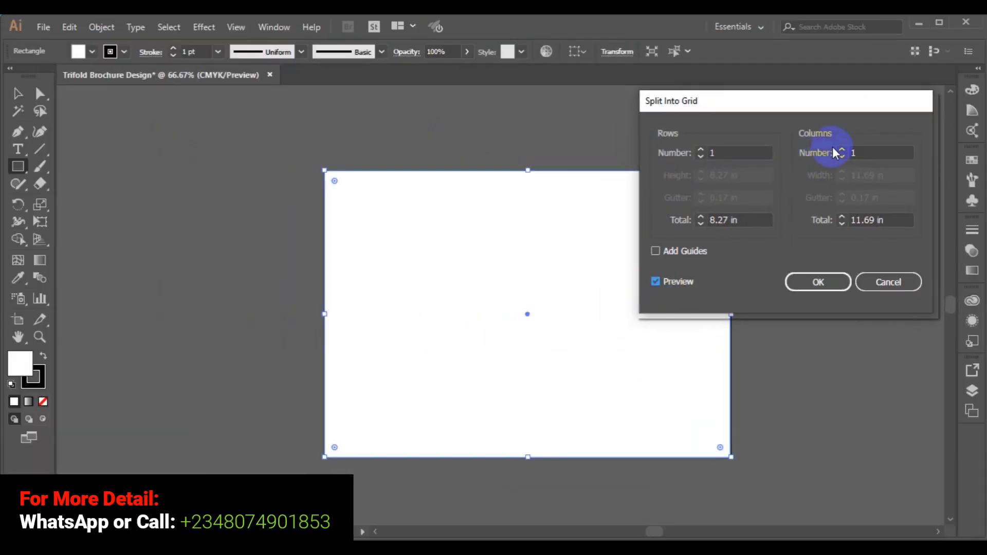
click(841, 153)
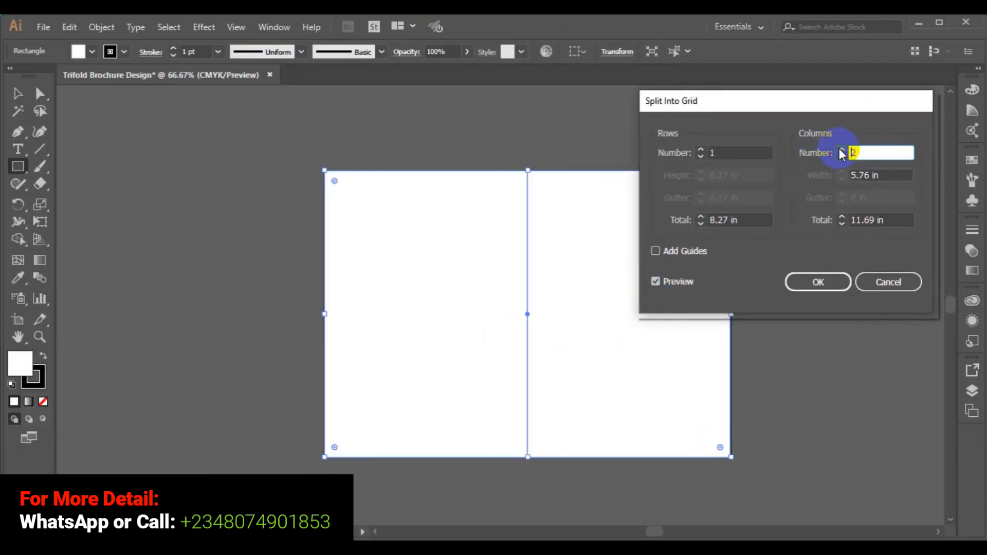
click(841, 150)
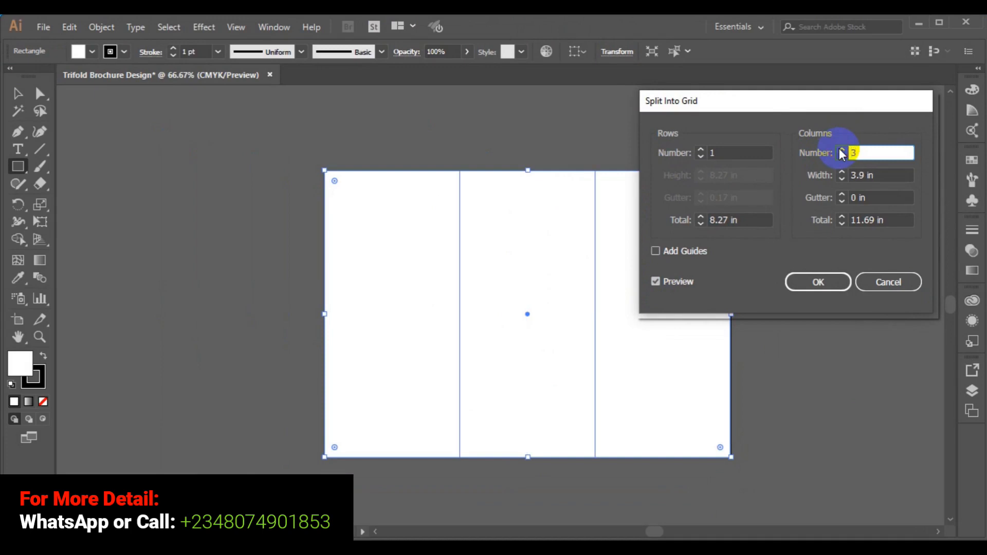
click(818, 282)
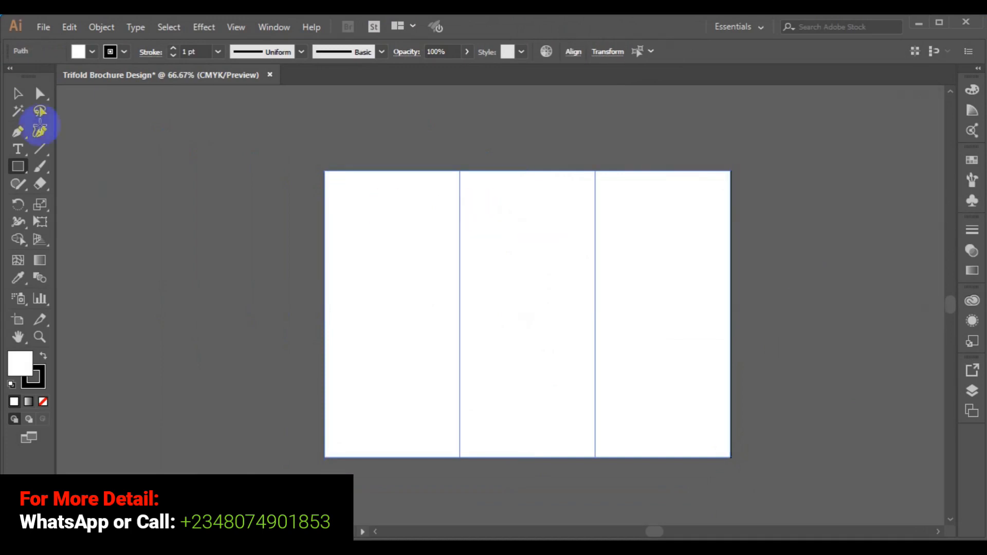
Show the rulers and place a vertical guide on the divider between the first and second columns.
click(20, 102)
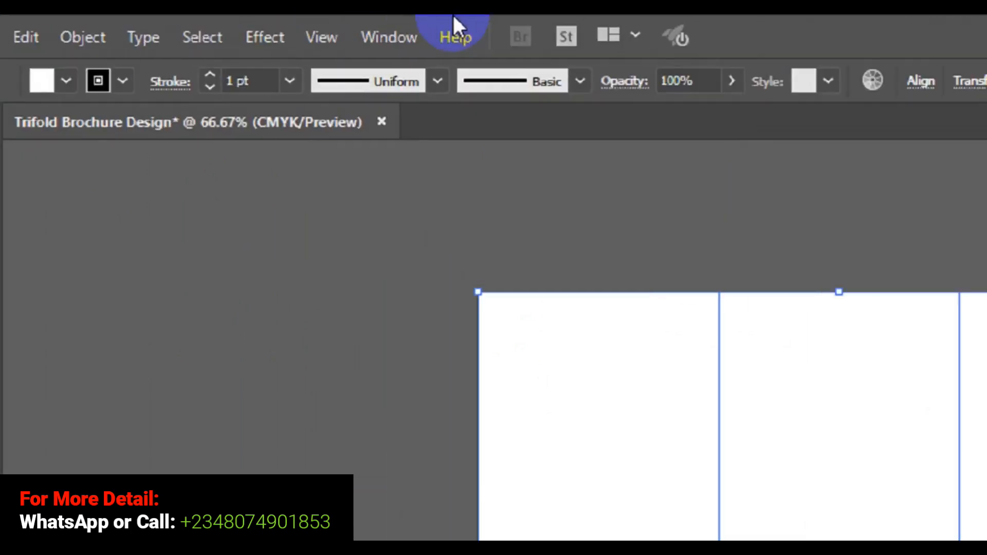
click(472, 41)
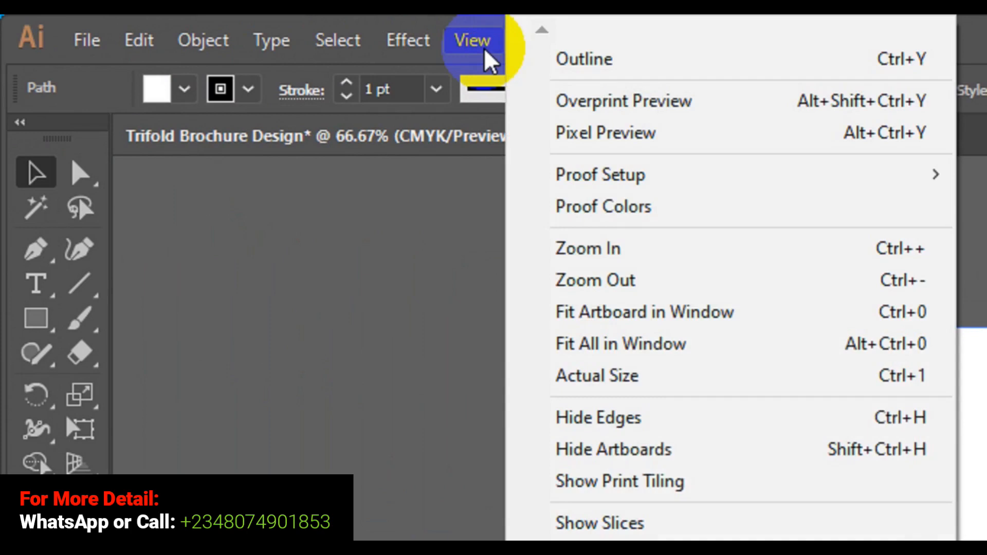
mouse_move(652, 495)
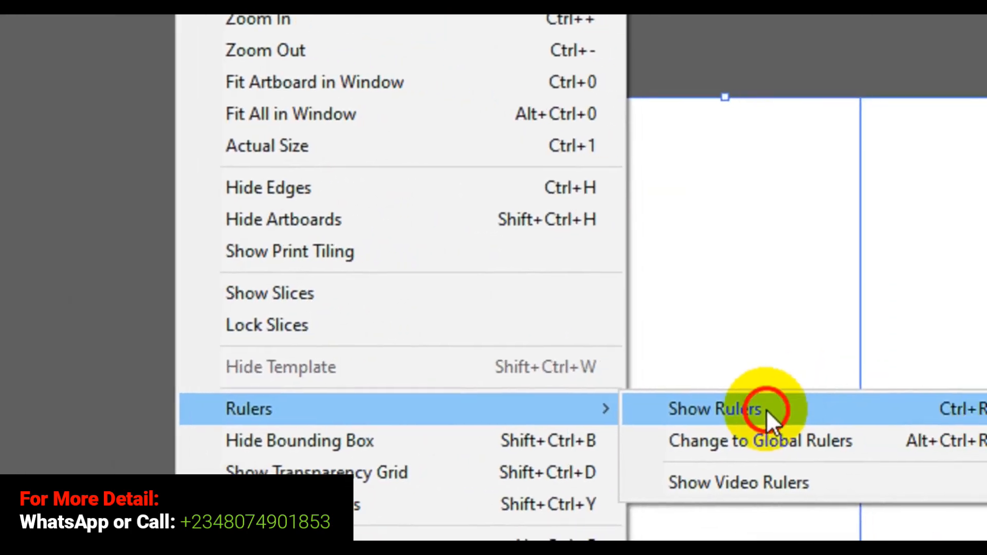
click(823, 419)
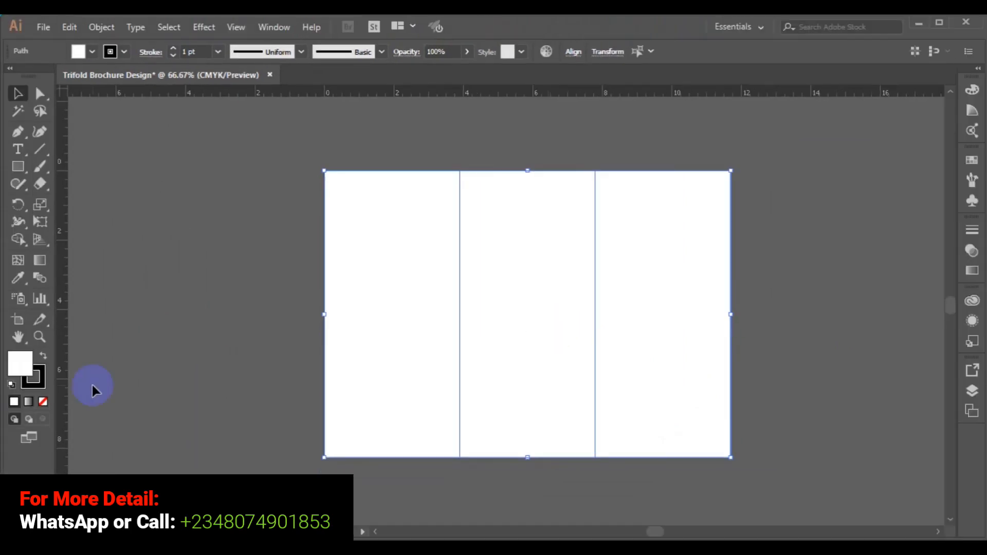
mouse_move(67, 394)
mouse_down()
mouse_move(293, 386)
mouse_move(460, 354)
mouse_up()
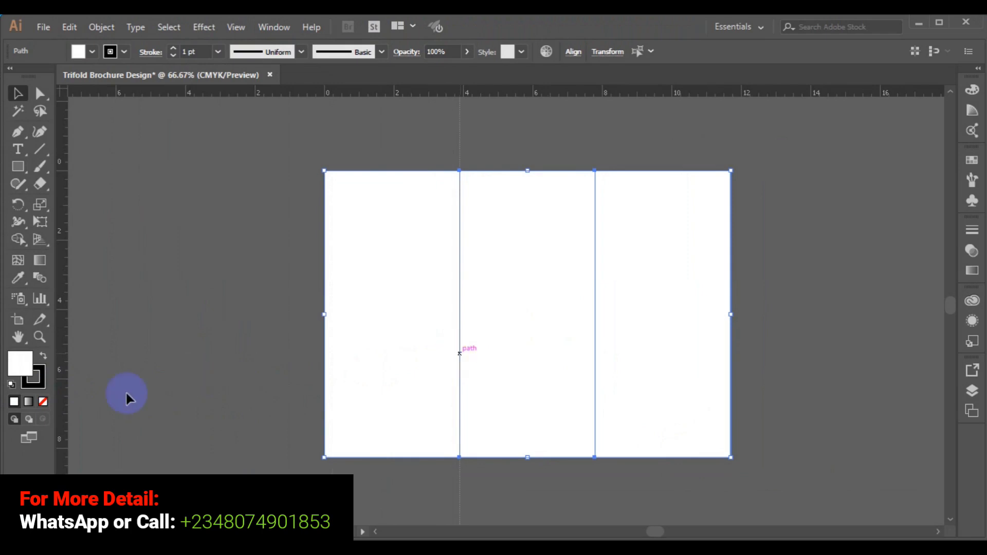
Place a vertical guide on the divider between the second and third columns and deselect everything.
drag(82, 431, 595, 390)
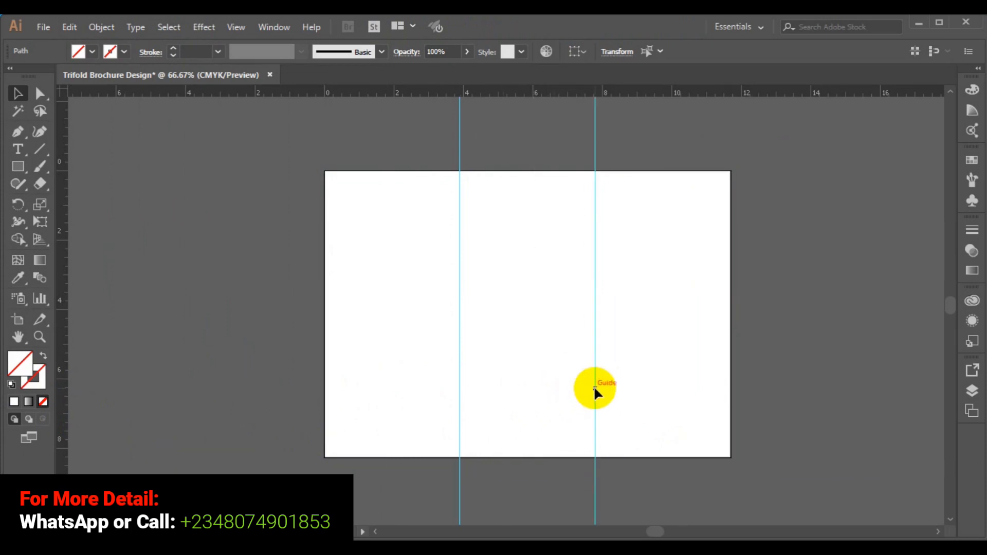
click(236, 326)
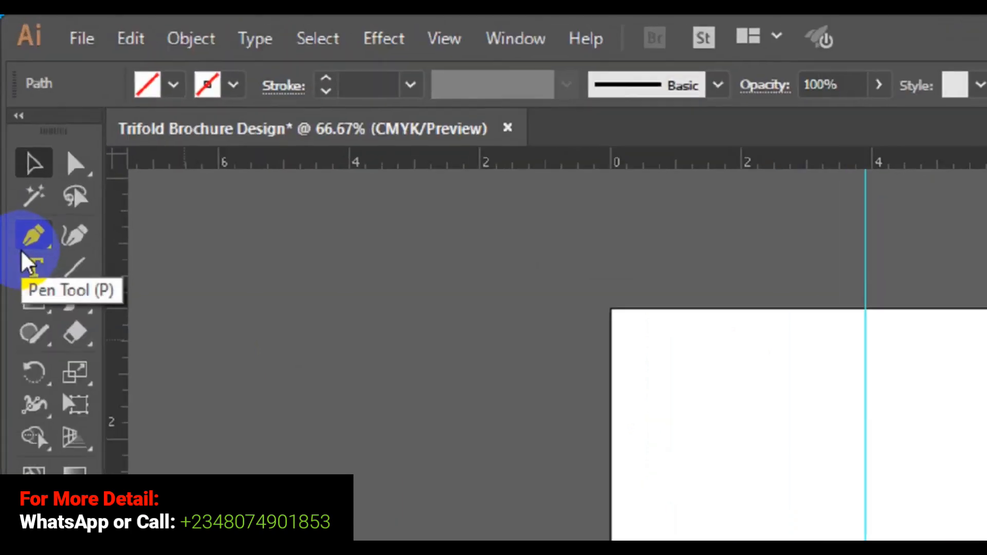
With the Pen tool, draw an inward-bowed curve from the third panel's top edge near the fold to its outer edge at about 4.91 in.
click(31, 252)
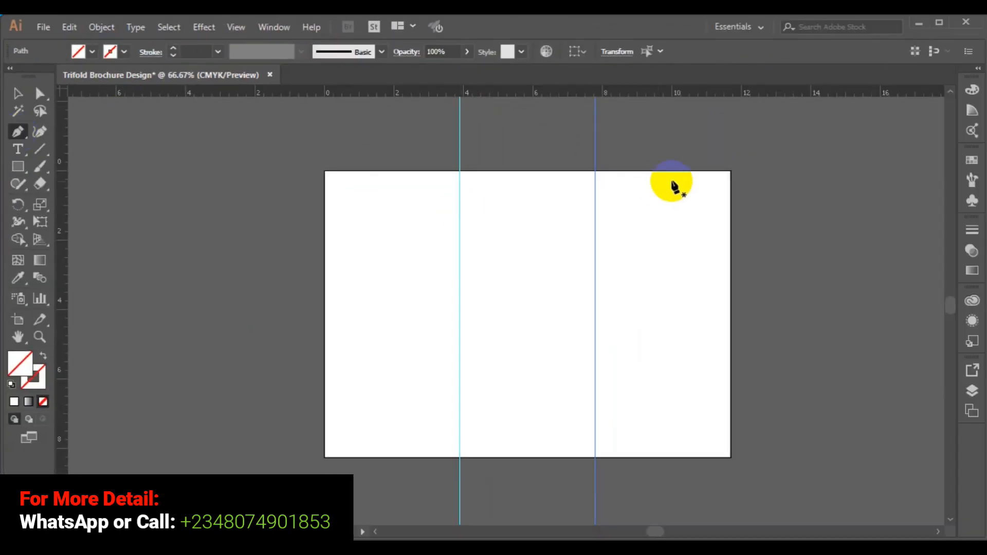
click(603, 170)
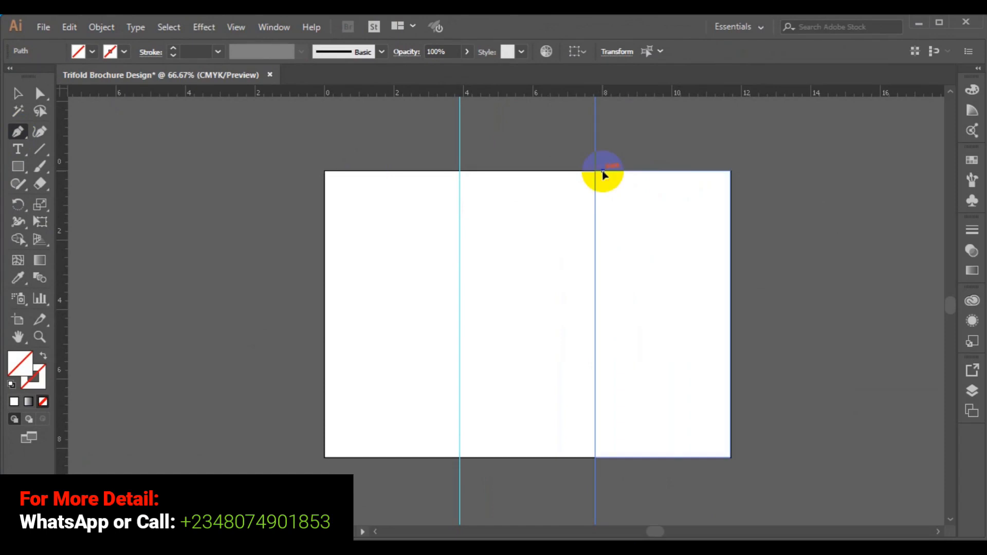
click(731, 341)
drag(775, 364, 835, 381)
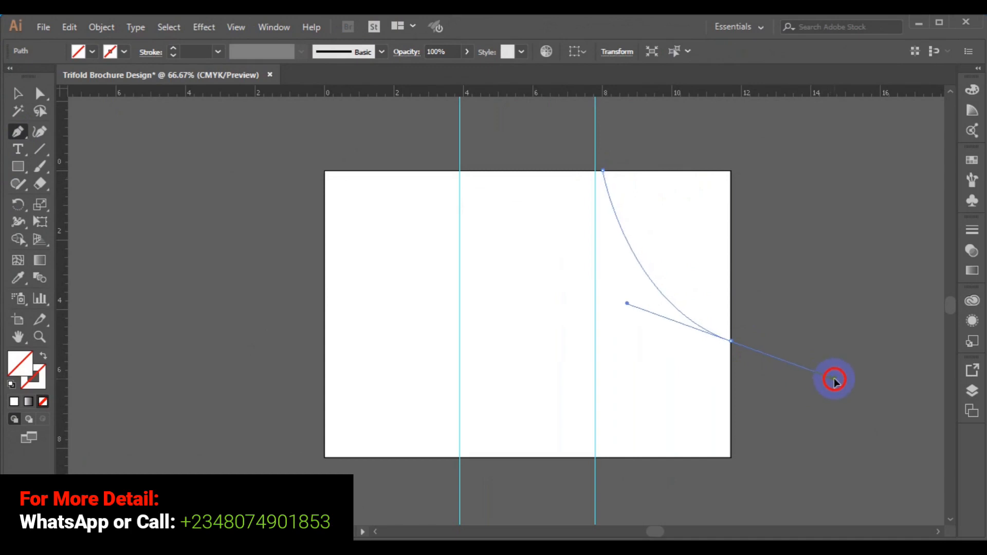
drag(835, 381, 835, 379)
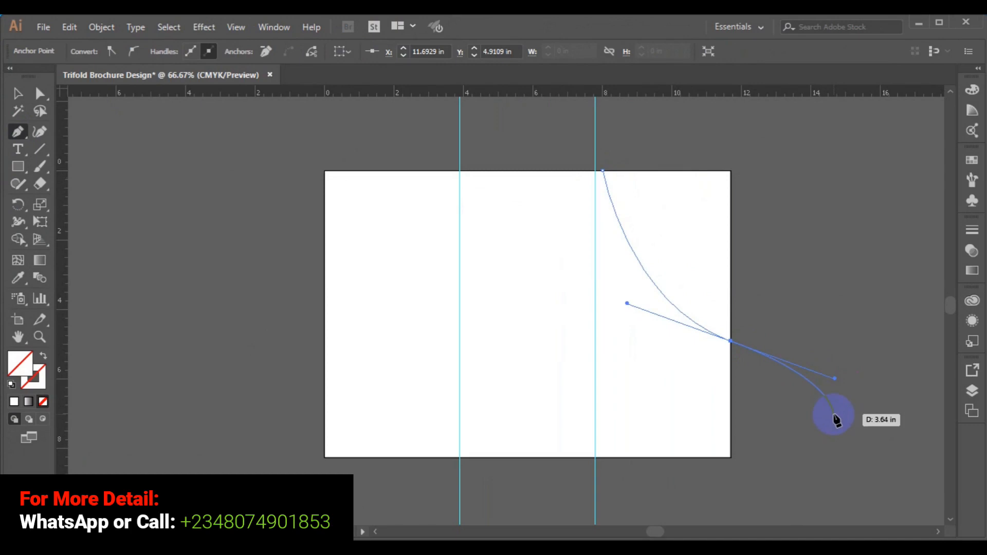
key(Escape)
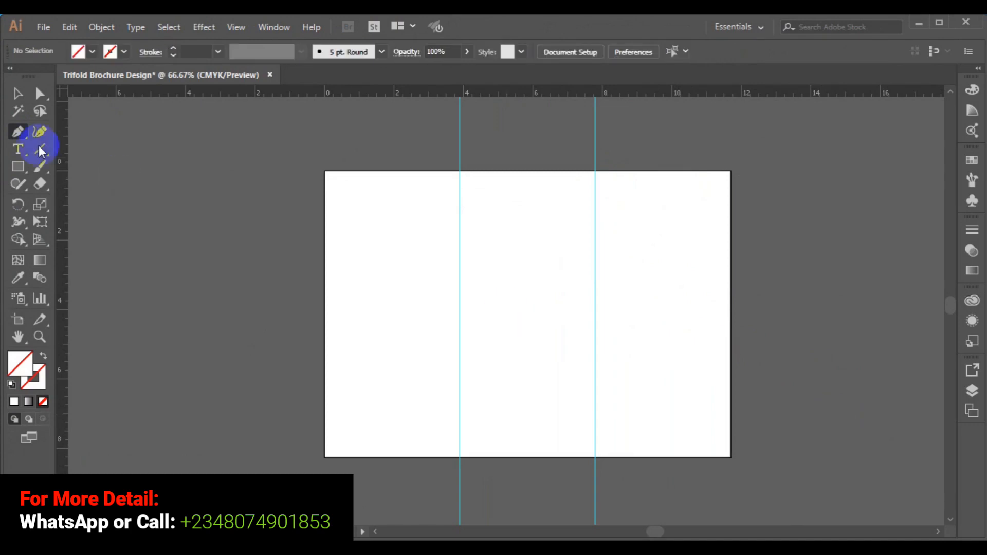
Give the curve in the third panel a black stroke and enlarge it slightly so both ends extend past the panel edges.
click(17, 94)
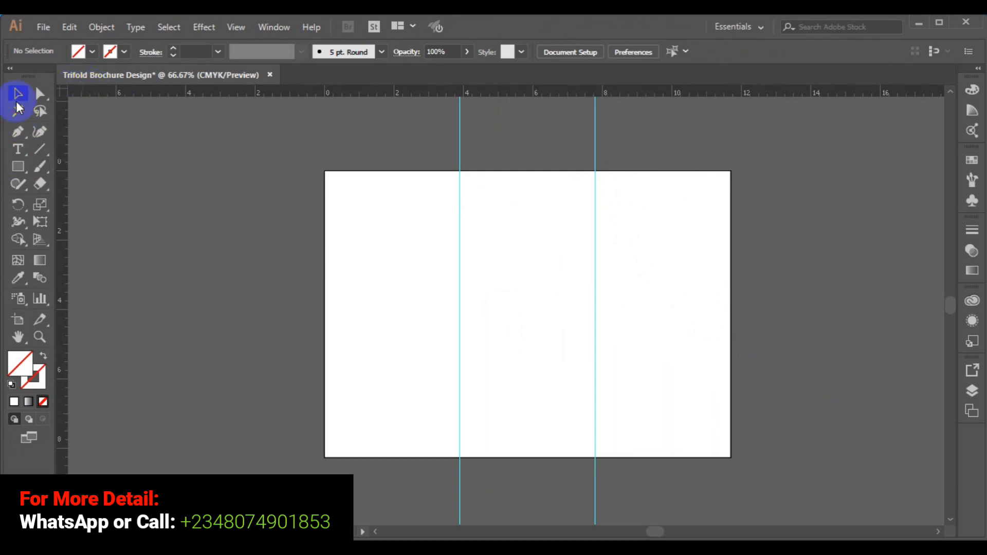
click(620, 211)
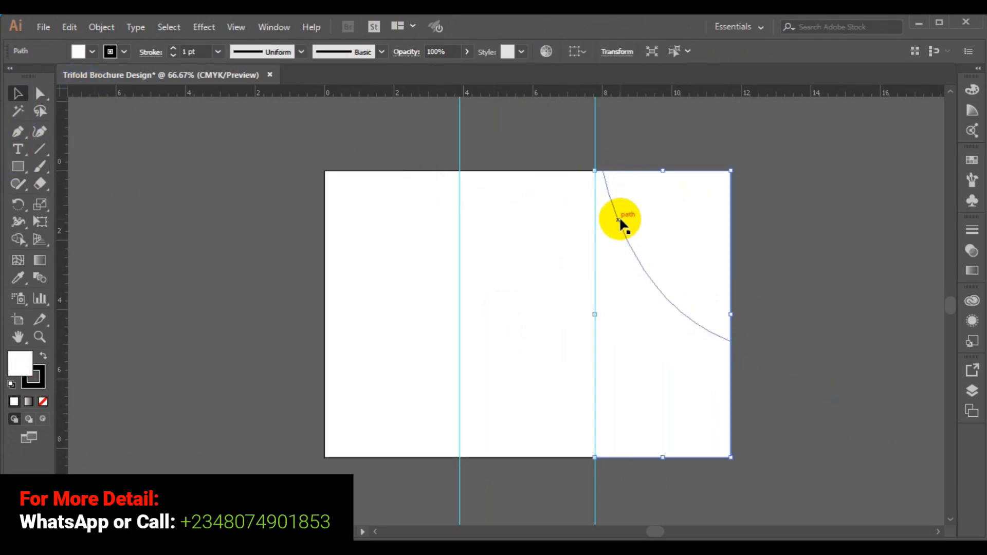
click(619, 217)
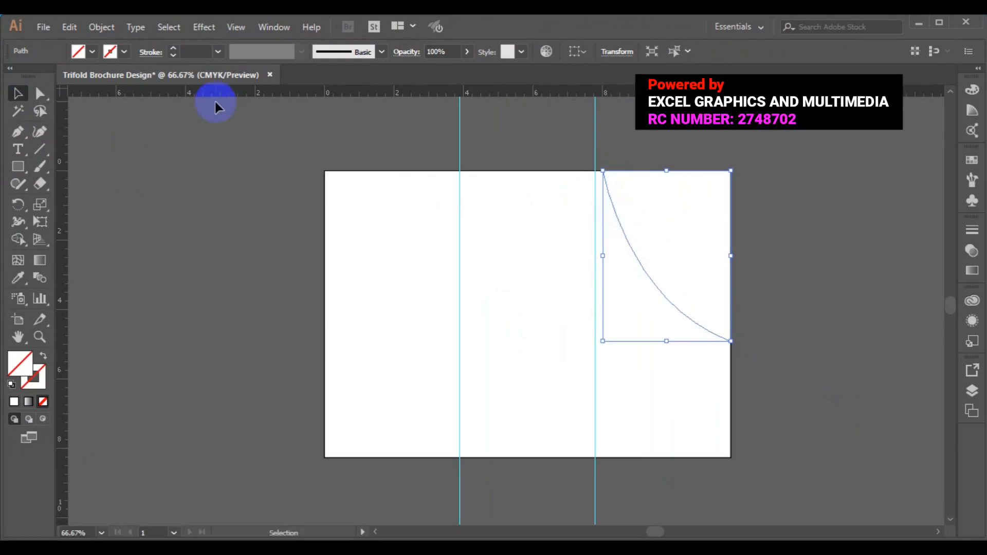
click(123, 52)
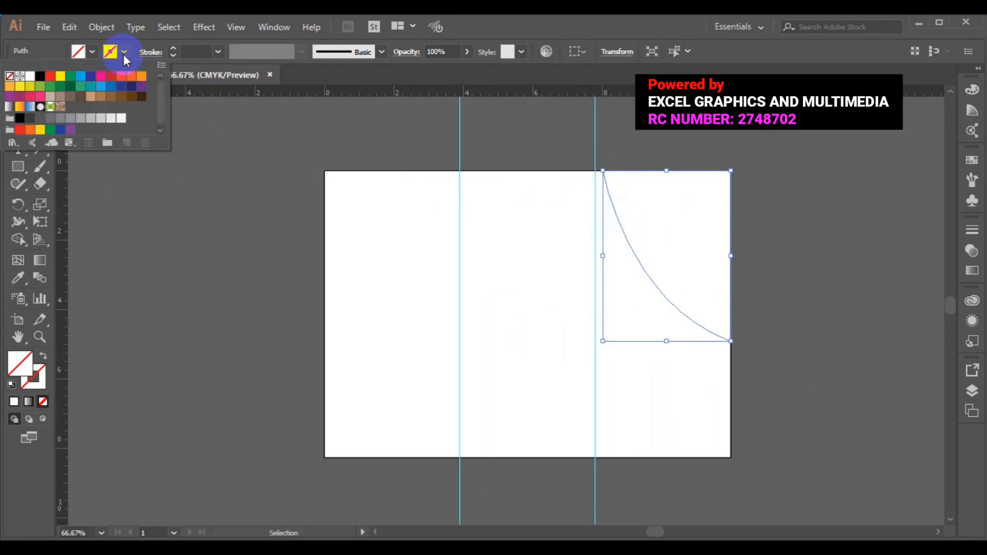
click(41, 80)
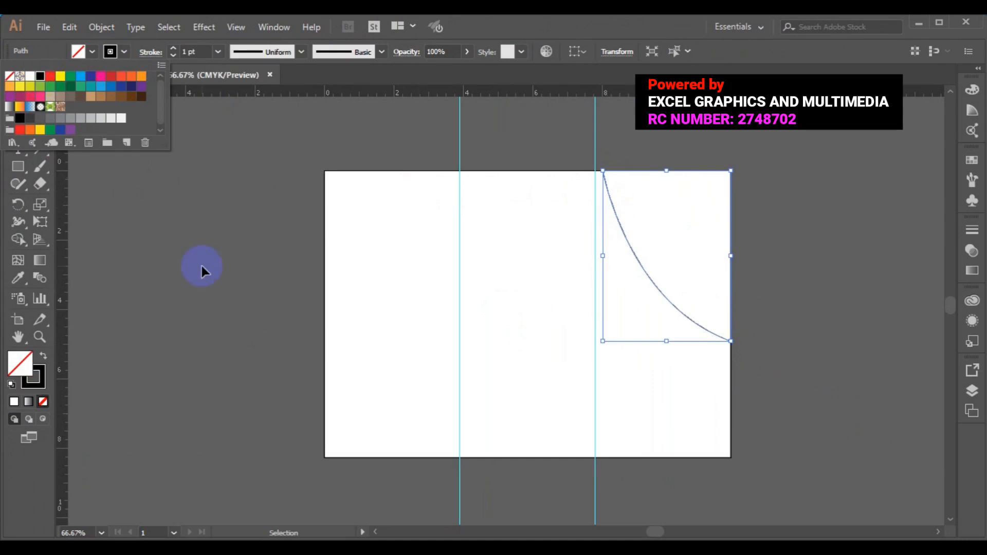
click(289, 347)
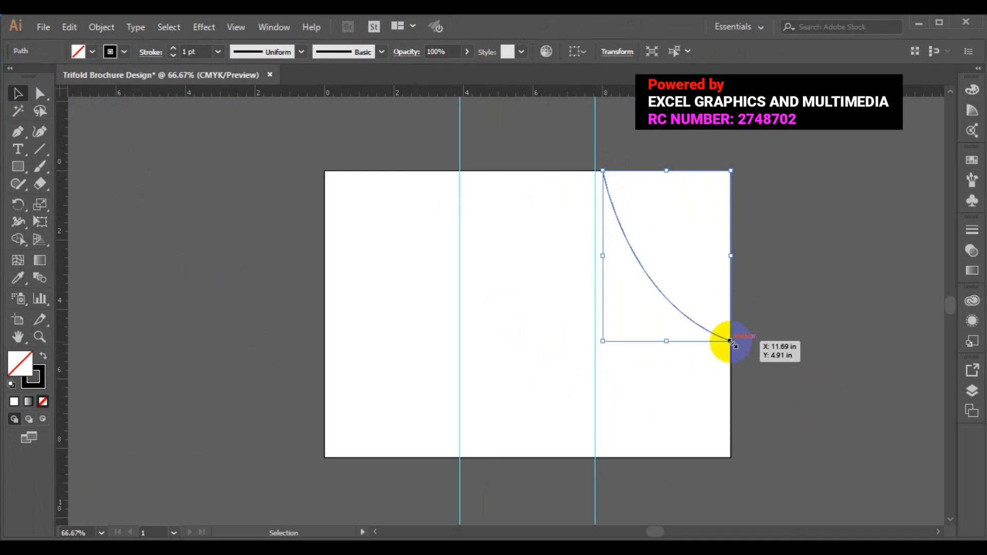
drag(732, 342, 740, 348)
click(786, 350)
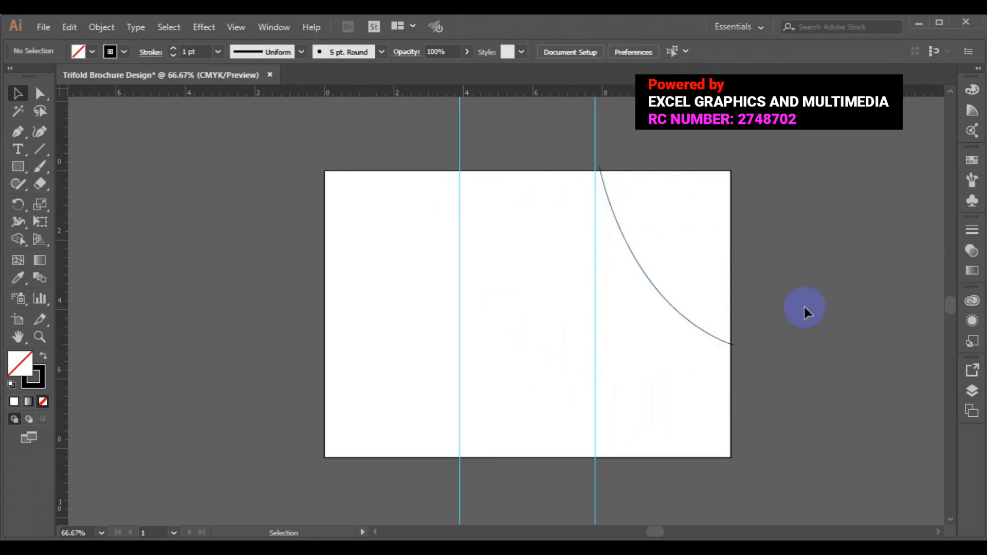
Draw a smaller Pen curve across the third panel's upper outer corner, from mid top edge to the outer edge at about 2.14 in.
click(19, 135)
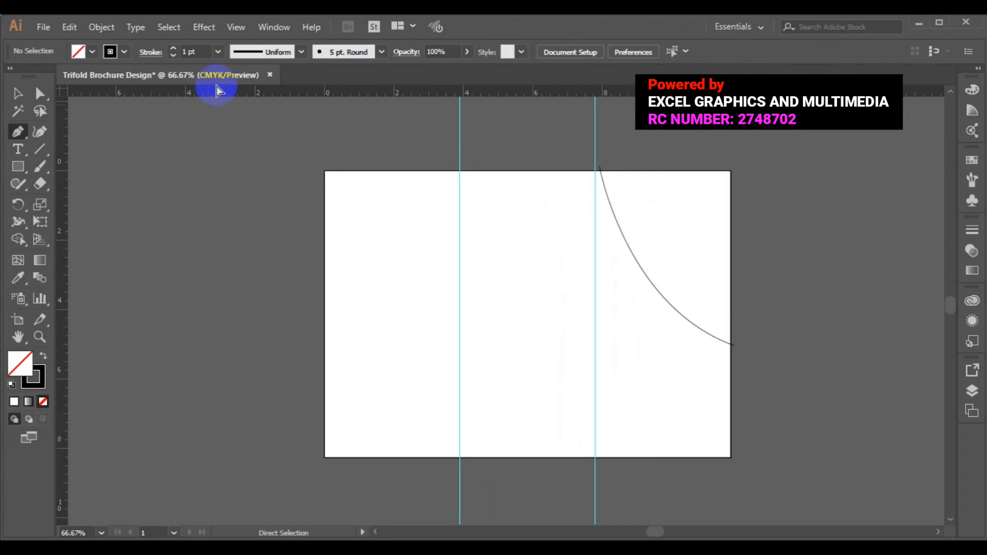
click(606, 225)
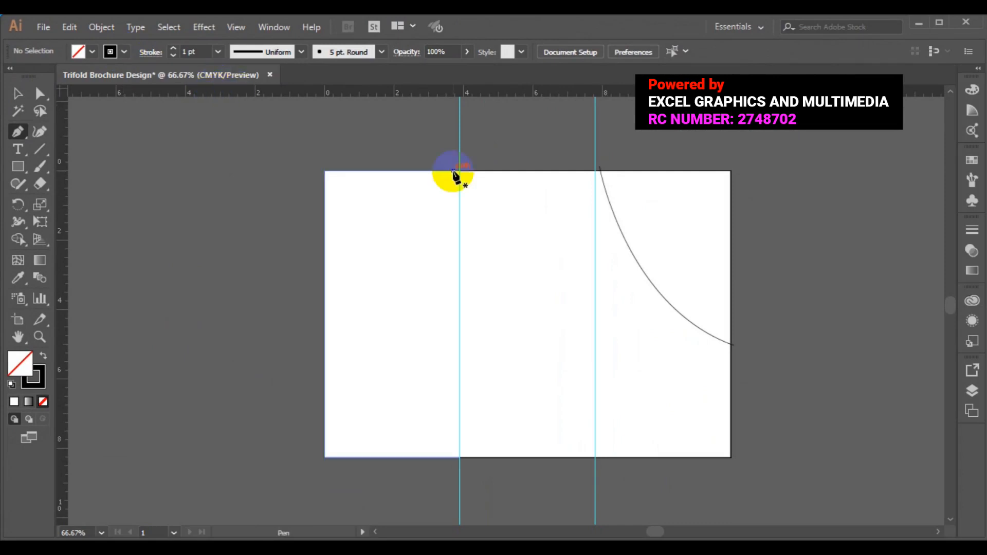
click(667, 171)
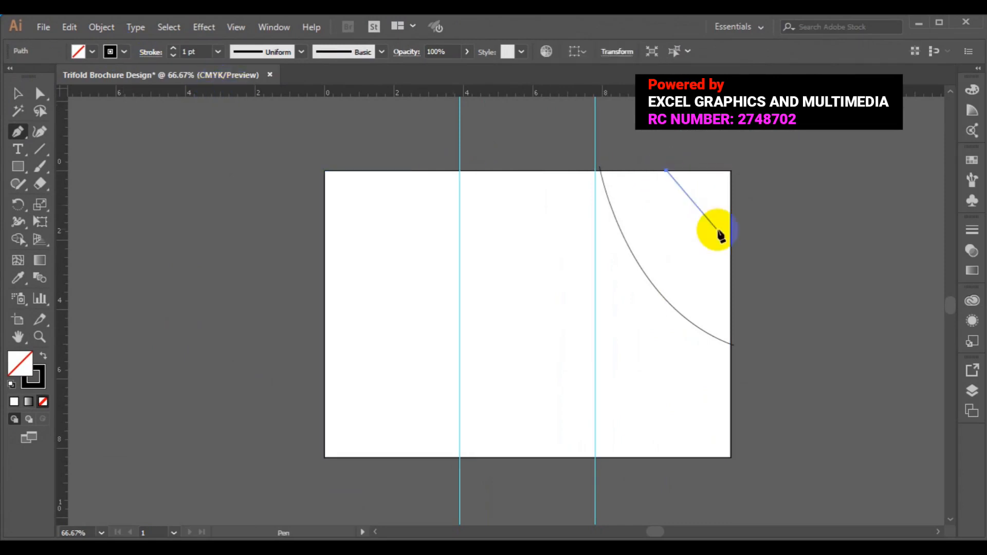
drag(731, 246, 782, 266)
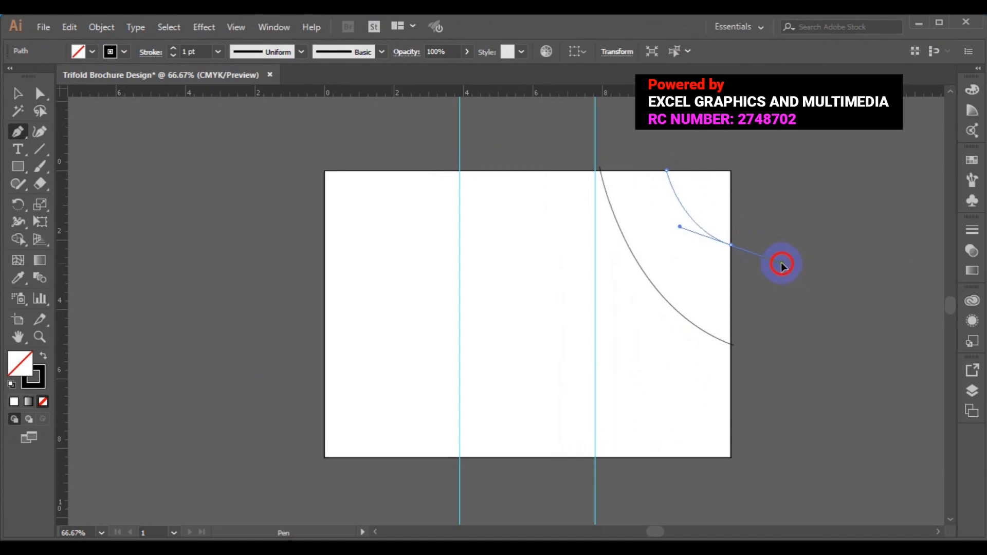
drag(782, 266, 782, 266)
key(ctrl)
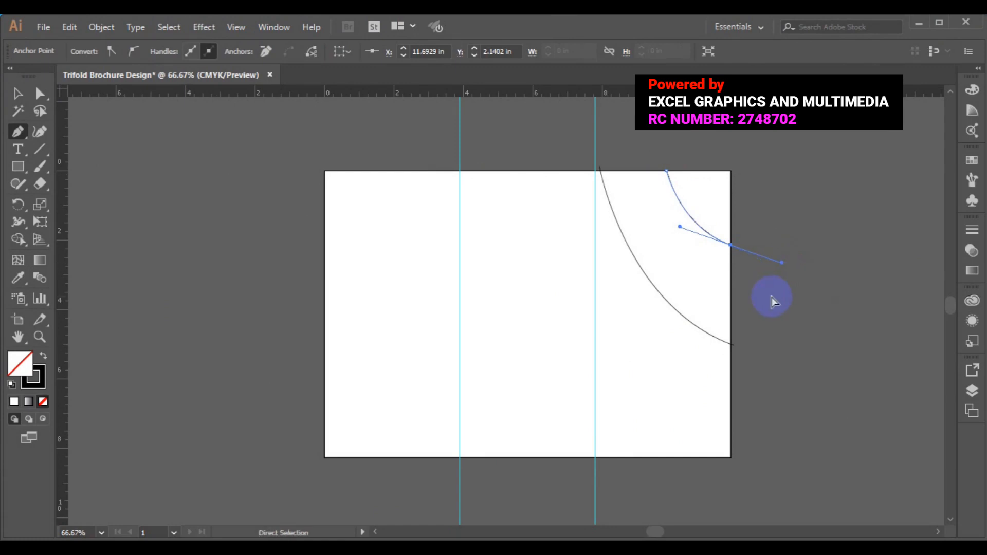
ctrl+click(772, 298)
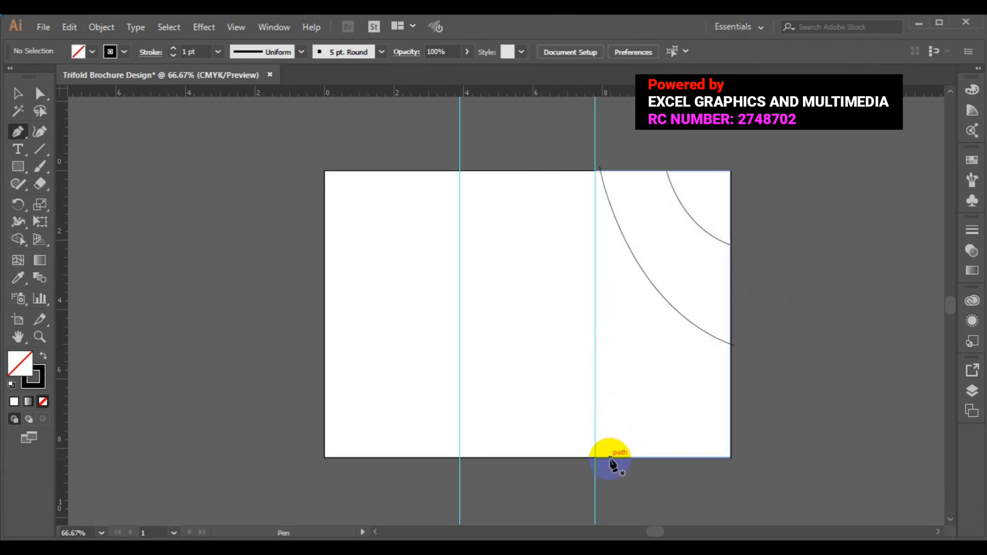
Draw a crossing Pen curve from the third panel's bottom edge near the fold up to its outer edge at about 0.99 in.
click(609, 457)
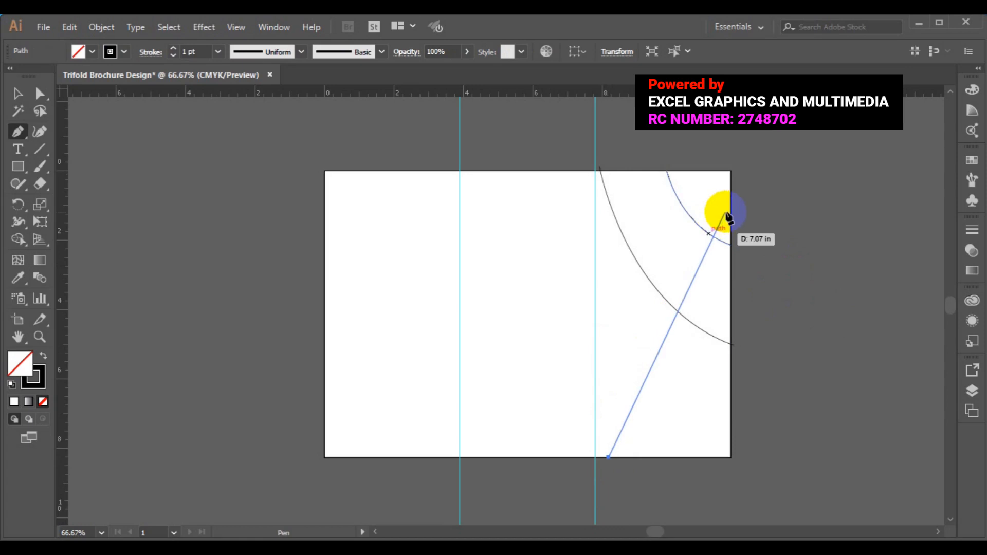
drag(731, 207, 857, 131)
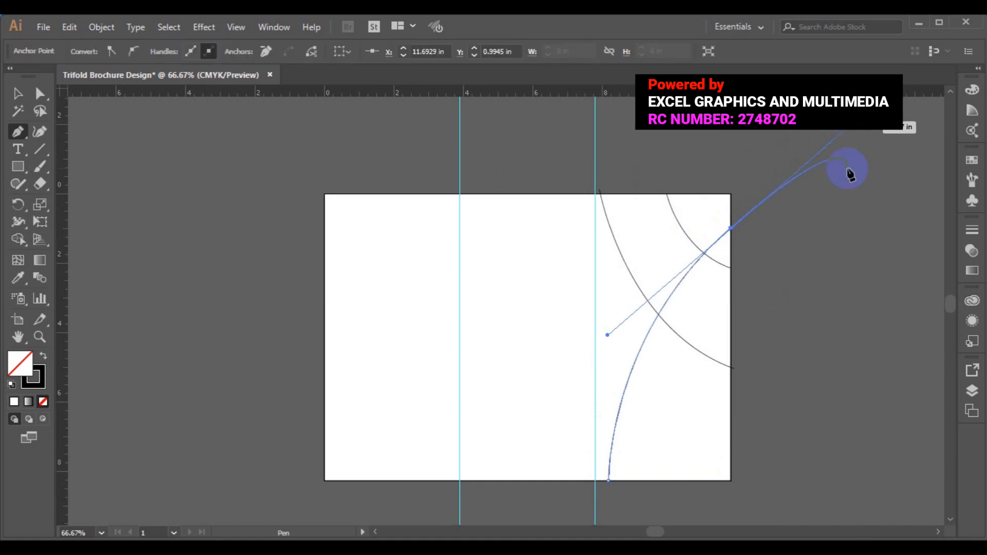
ctrl+click(752, 244)
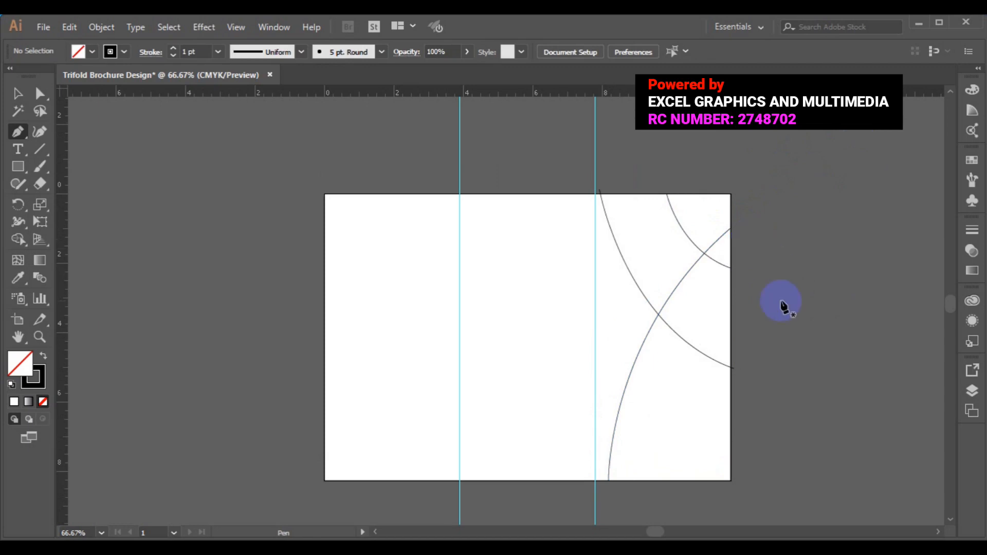
click(730, 318)
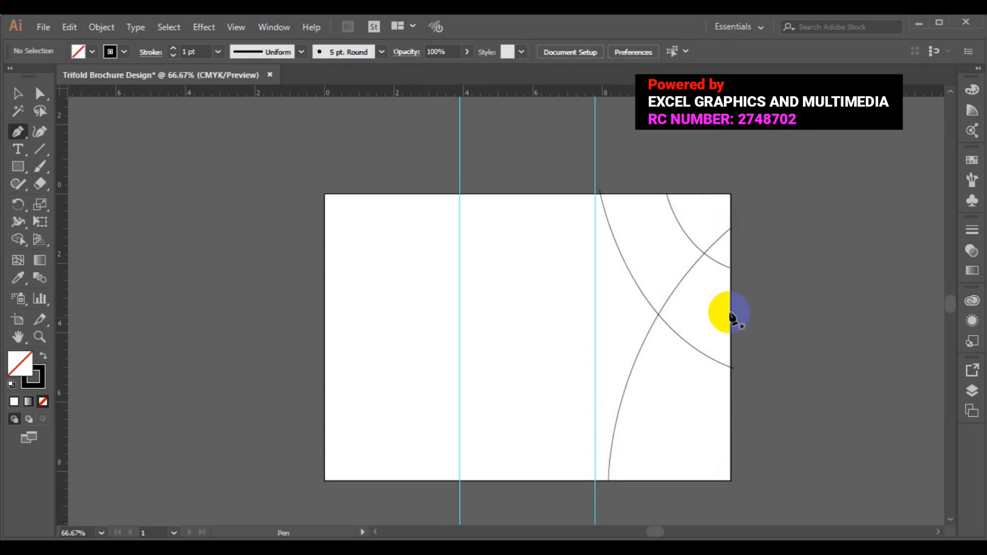
click(731, 313)
click(718, 362)
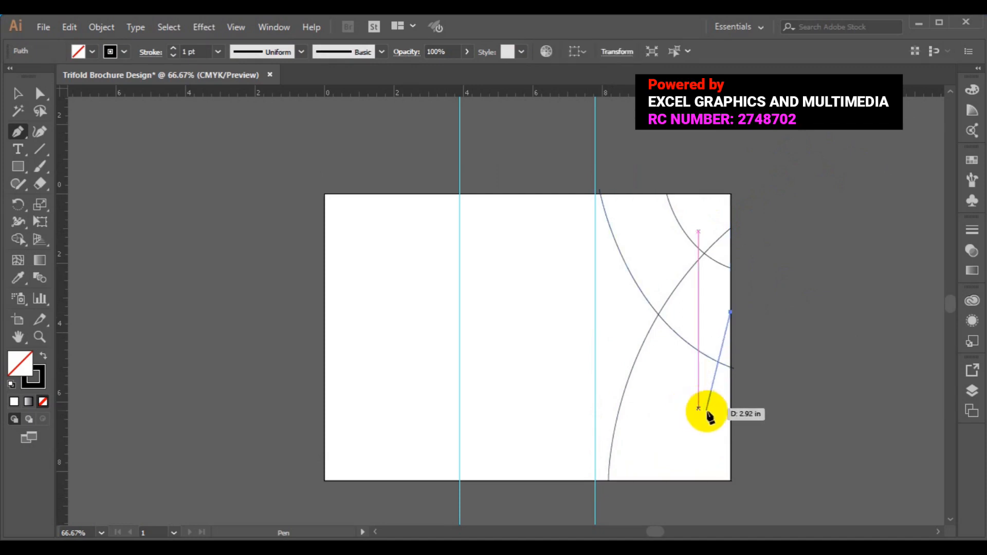
click(723, 421)
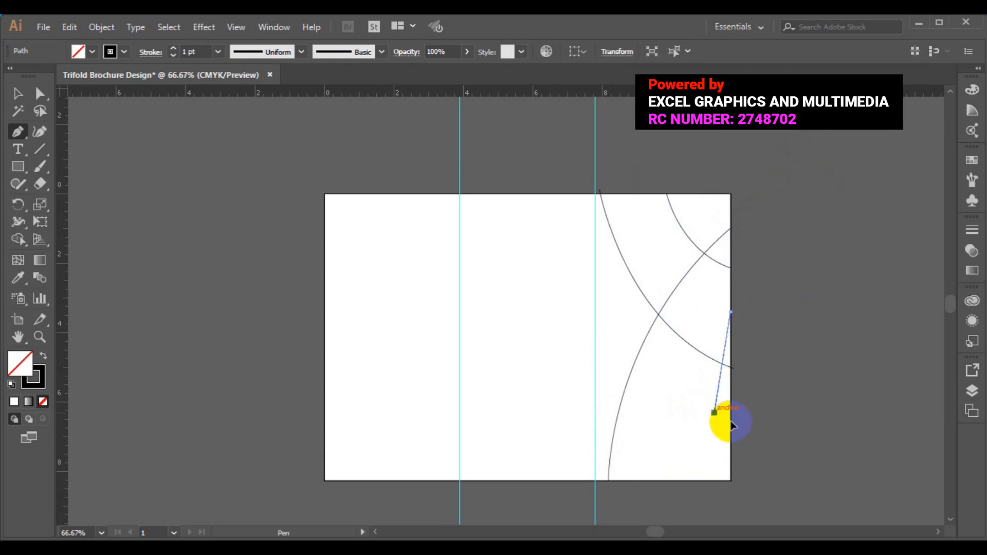
key(ctrl)
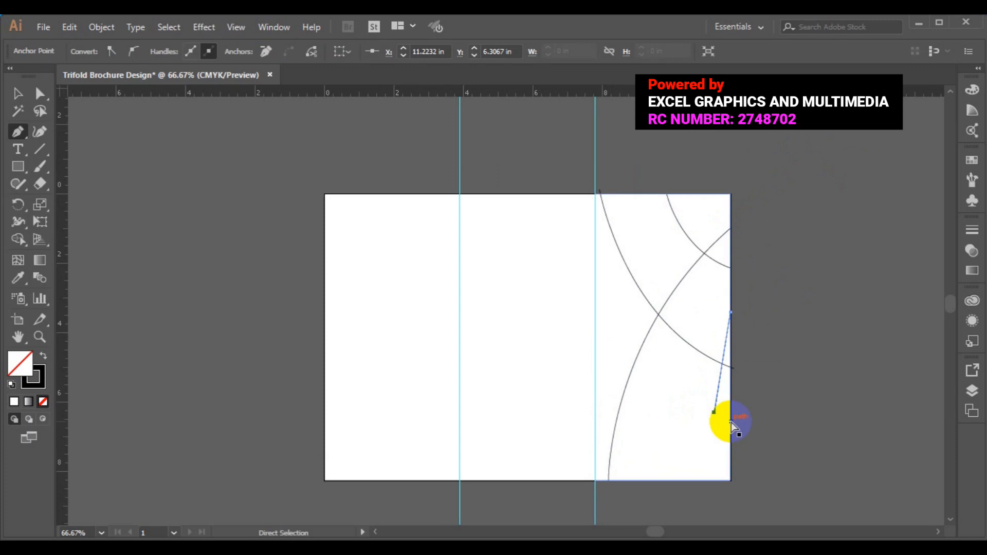
ctrl+click(784, 411)
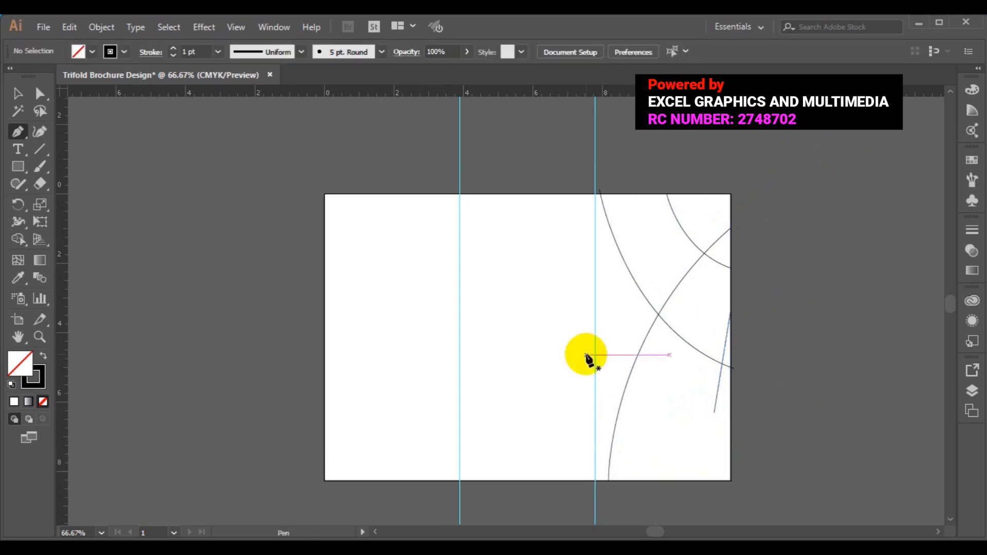
click(22, 95)
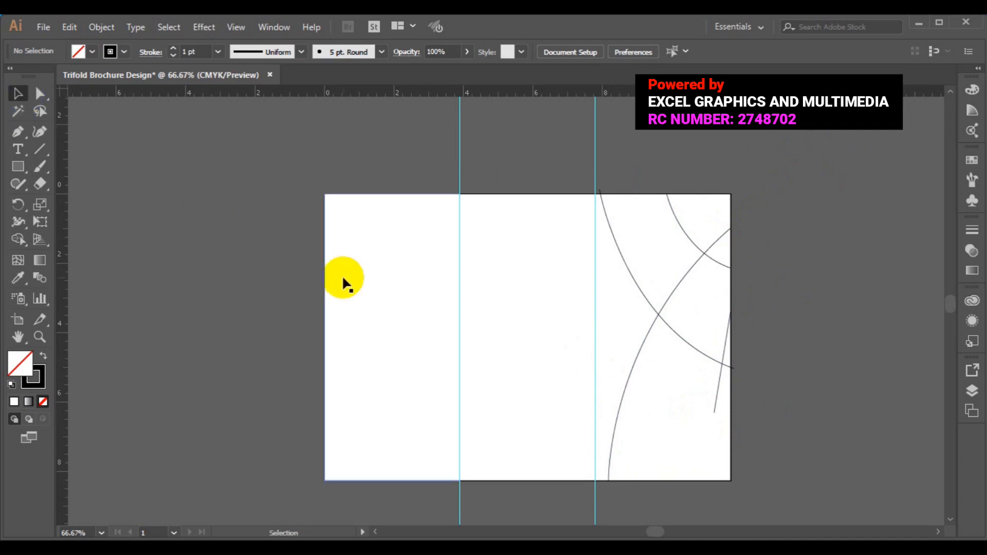
click(716, 402)
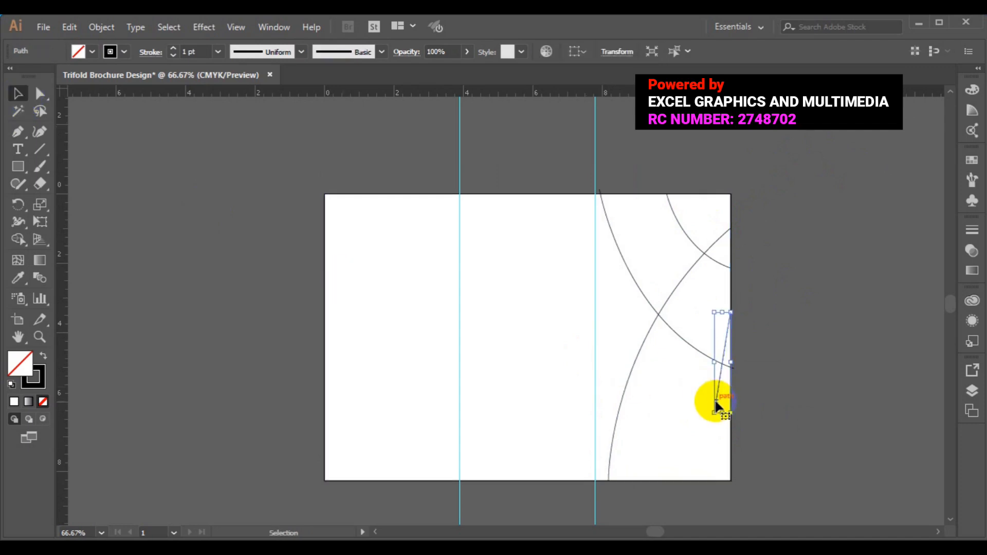
key(Delete)
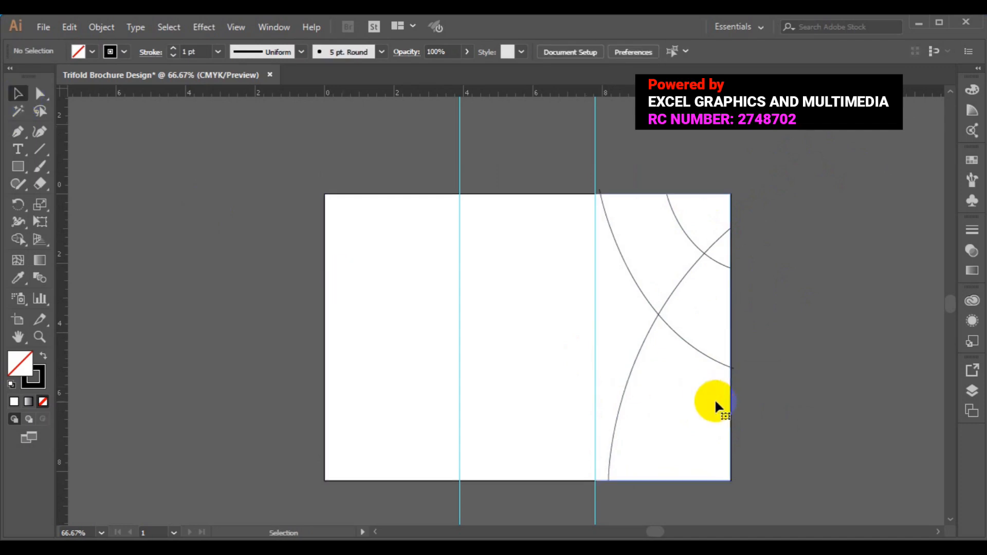
Draw a shallow Pen arc bulging into the third panel, starting midway down its outer edge and ending at about 6.85 in on that edge.
click(18, 133)
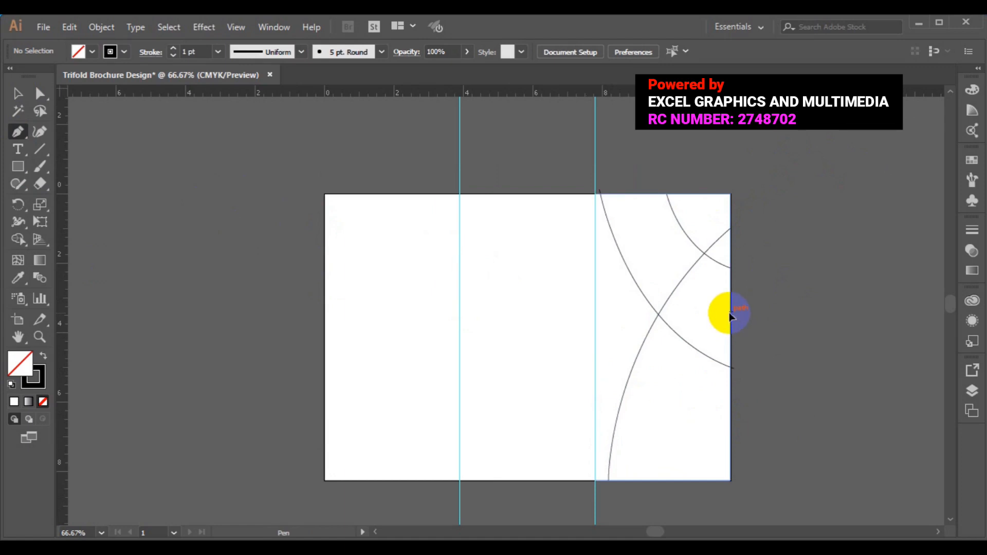
click(730, 313)
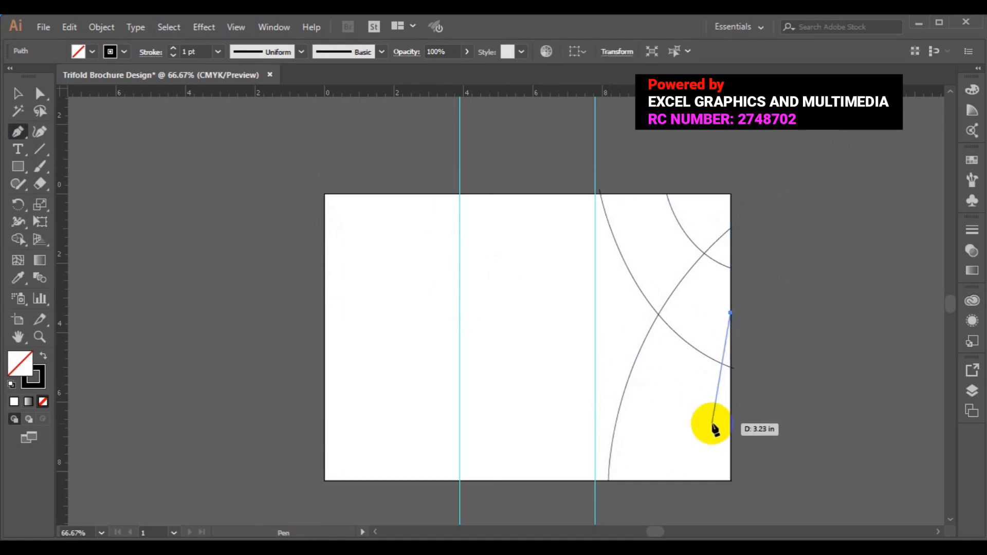
drag(730, 432, 765, 490)
key(ctrl)
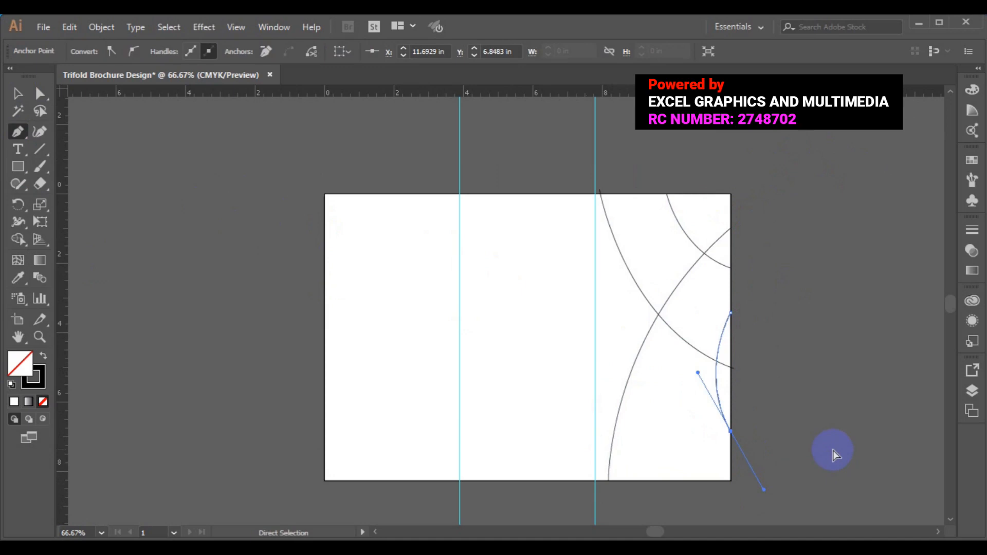
ctrl+click(833, 451)
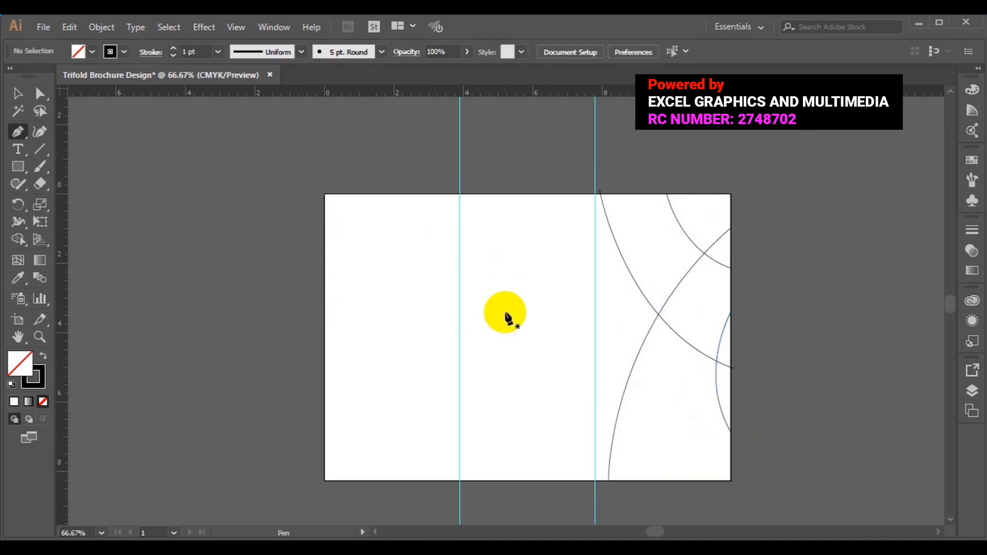
click(18, 94)
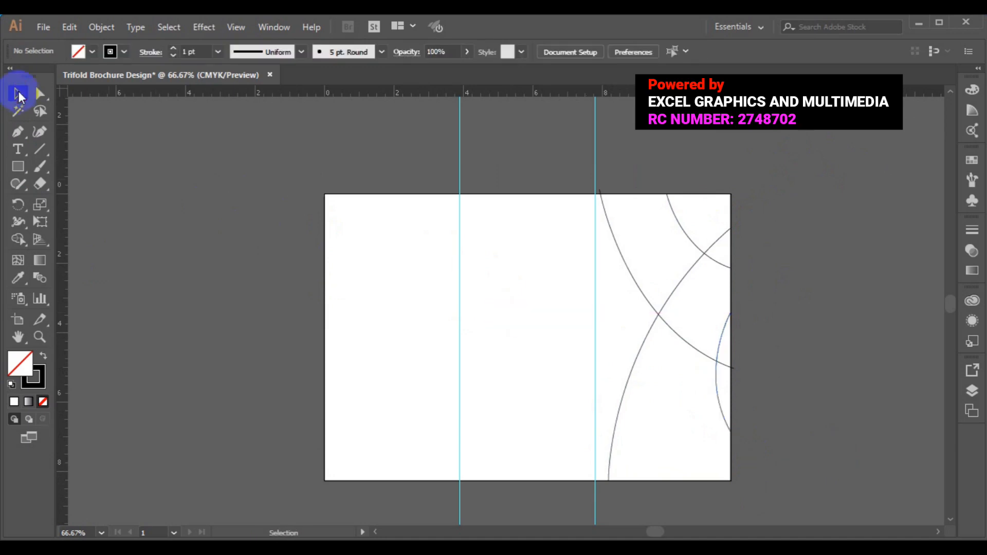